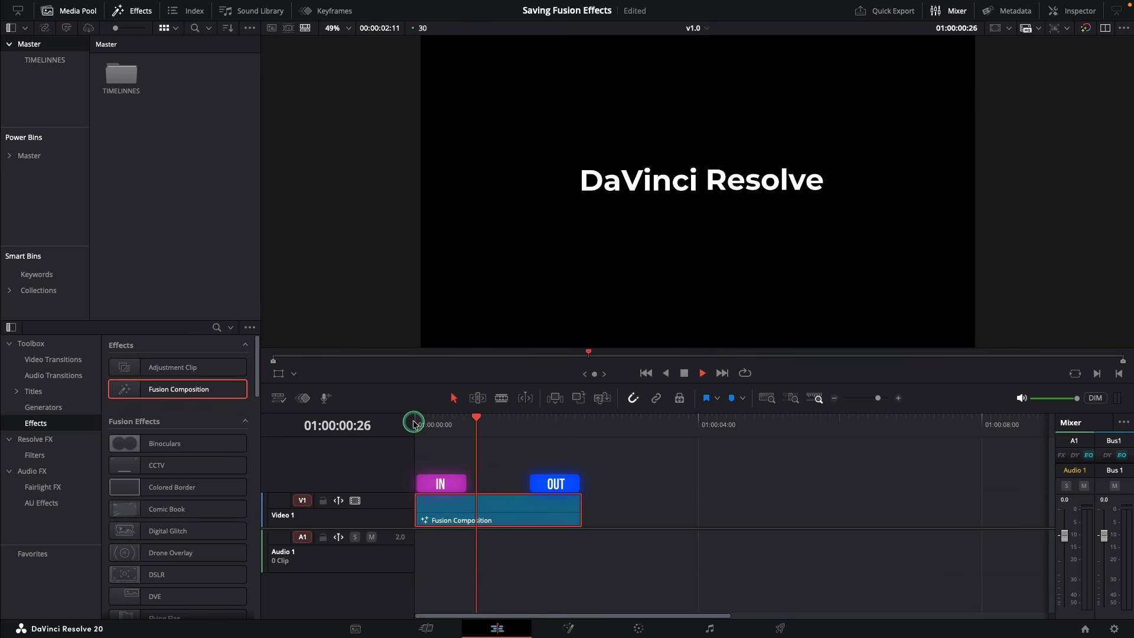
# Add a Fusion Composition at the start of the Video 1 track
pyautogui.moveTo(581, 511); pyautogui.dragTo(831, 511)
pyautogui.moveTo(574, 420); pyautogui.dragTo(402, 442)
pyautogui.moveTo(178, 389); pyautogui.dragTo(420, 516)
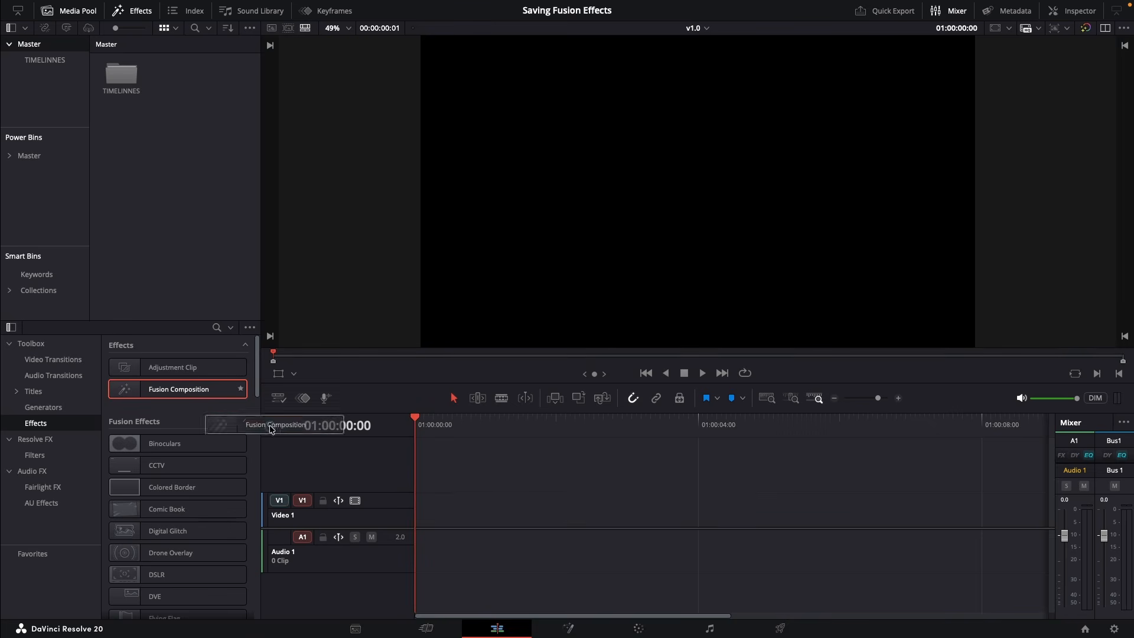
pyautogui.click(450, 517)
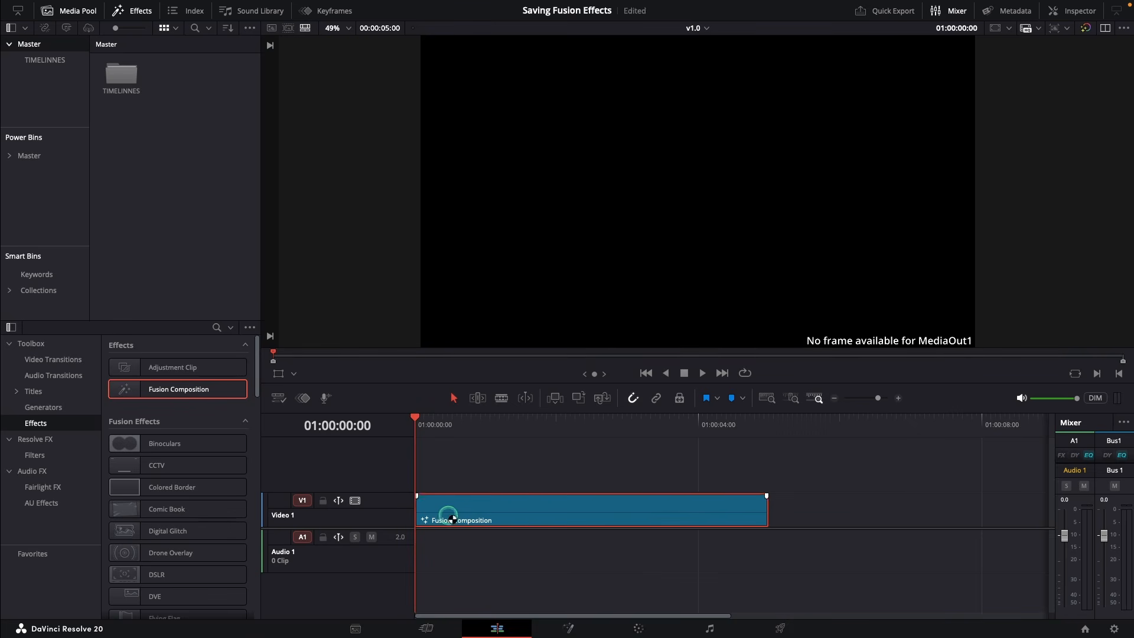
# Trim the end of the Fusion Composition clip to a duration of 00:00:02:11 and open the clip in the Fusion page
pyautogui.moveTo(617, 444); pyautogui.dragTo(771, 426)
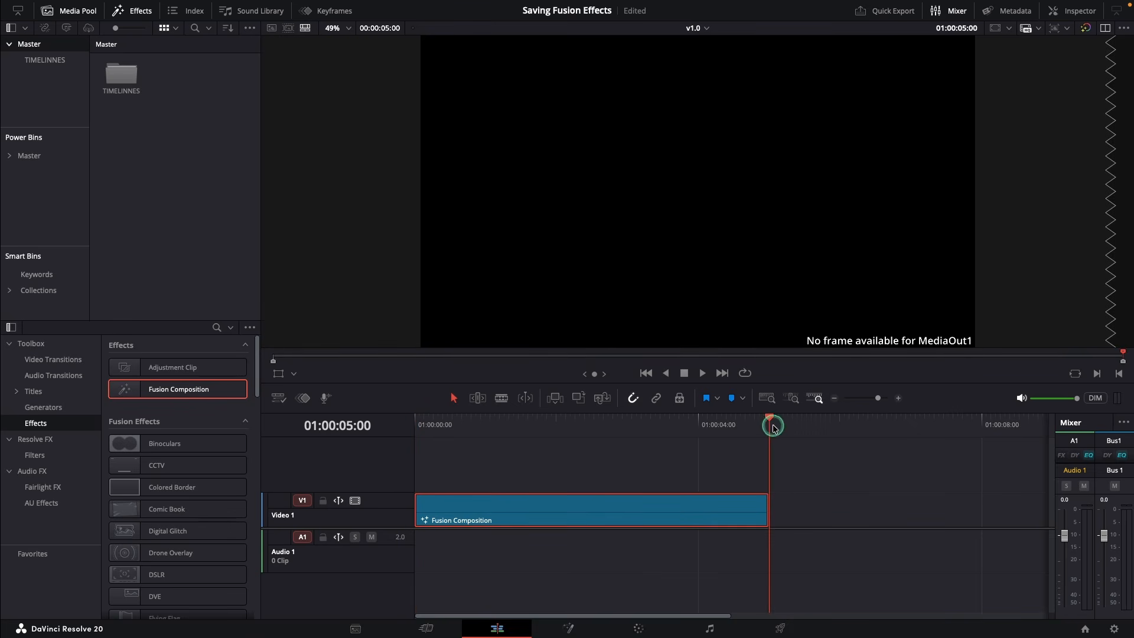
pyautogui.moveTo(765, 509); pyautogui.dragTo(578, 518)
pyautogui.click(525, 431)
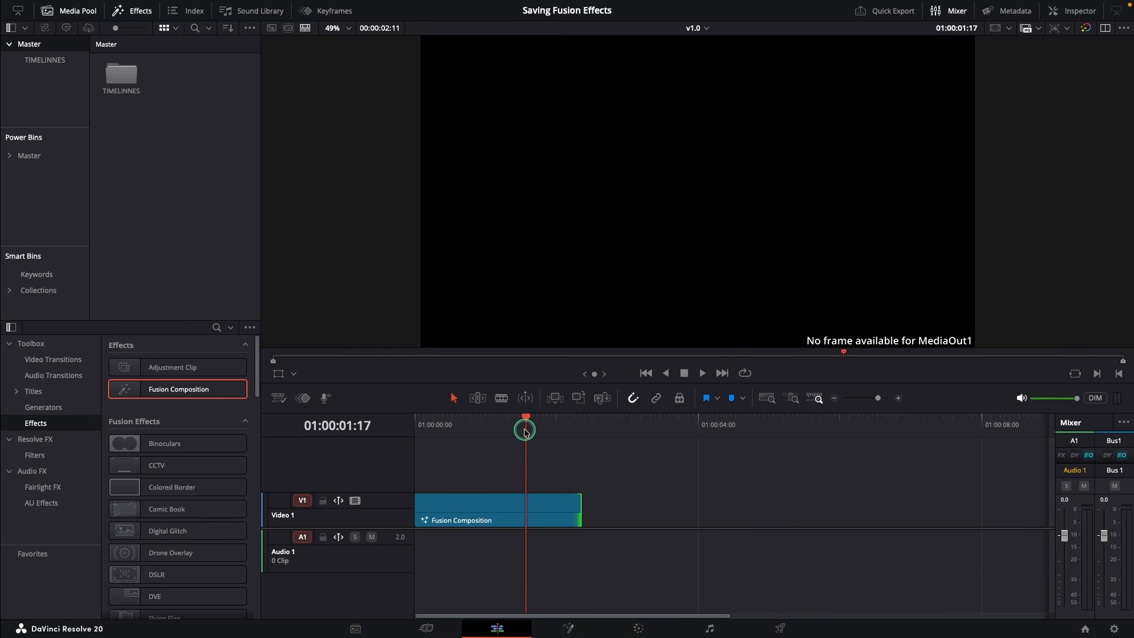
pyautogui.rightClick(510, 513)
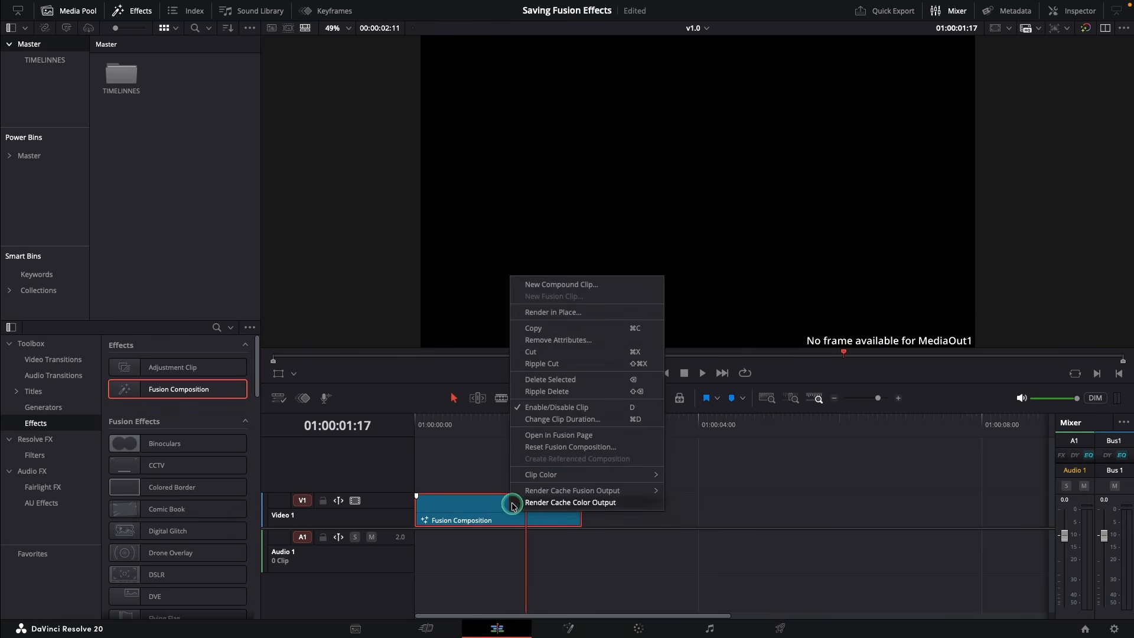
pyautogui.click(530, 439)
# Add a Background node and connect its output to MediaOut1
pyautogui.moveTo(325, 425); pyautogui.dragTo(755, 542)
pyautogui.moveTo(109, 338); pyautogui.dragTo(739, 546)
pyautogui.click(737, 543)
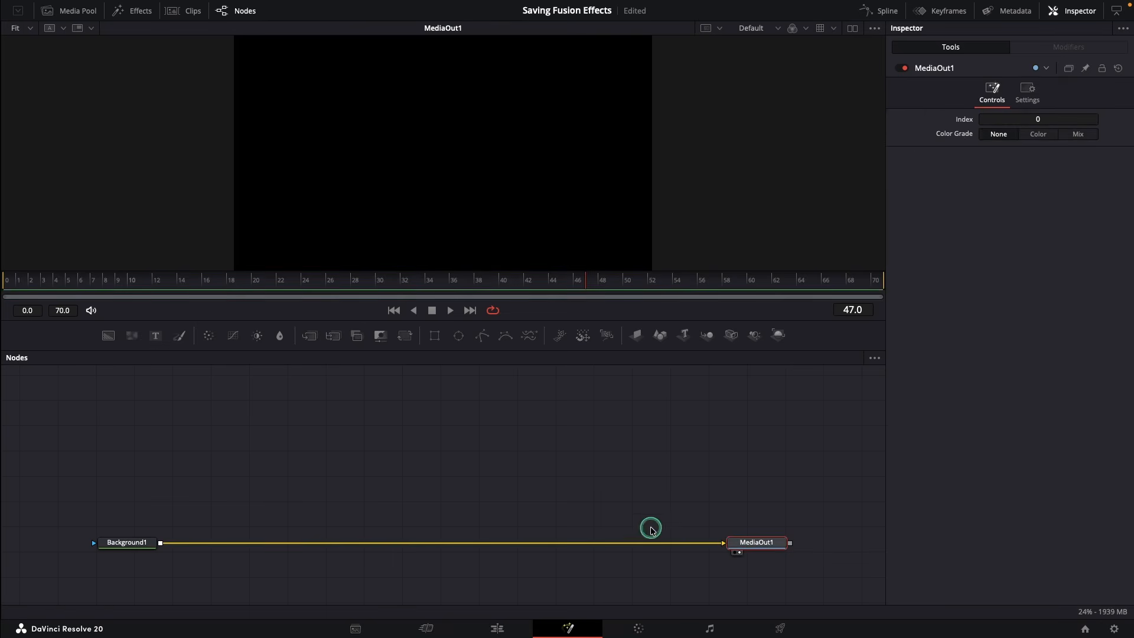
# Add a text node above the Background1 connection with the text "DaVinci" in the Montserrat font
pyautogui.moveTo(155, 336); pyautogui.dragTo(276, 451)
pyautogui.click(945, 208)
pyautogui.write('DaVinci')
pyautogui.click(983, 254)
pyautogui.scroll(-15, 997, 260)
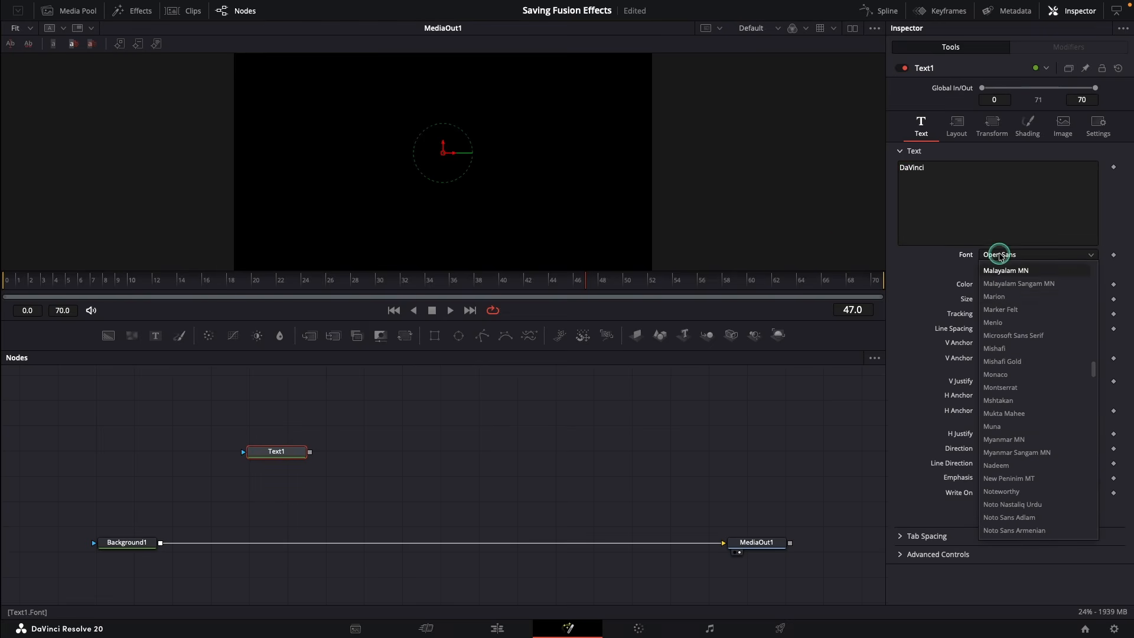
pyautogui.click(1011, 387)
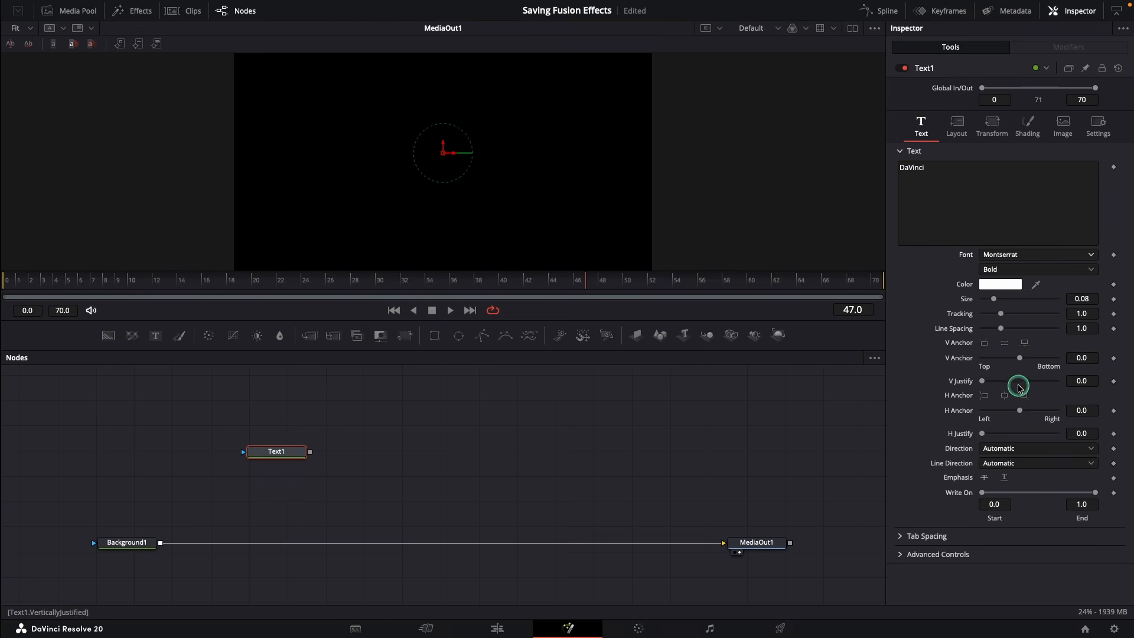
# Insert a Merge node after Background1 and connect Text1 to it as the foreground
pyautogui.click(121, 542)
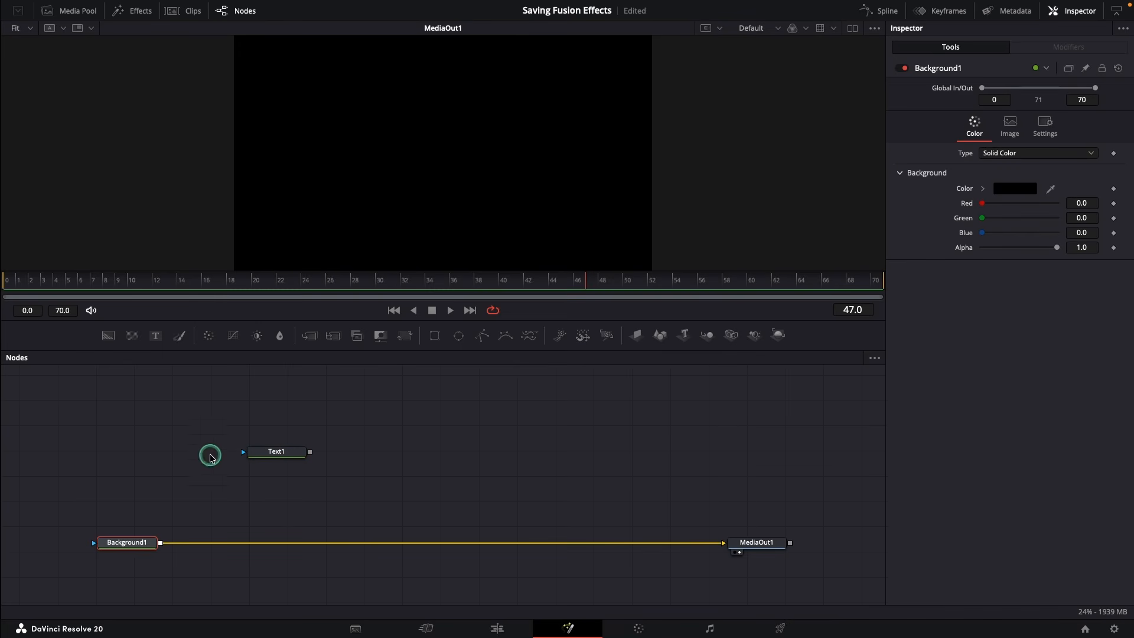
pyautogui.click(311, 335)
pyautogui.moveTo(207, 541); pyautogui.dragTo(275, 542)
pyautogui.moveTo(310, 451); pyautogui.dragTo(278, 539)
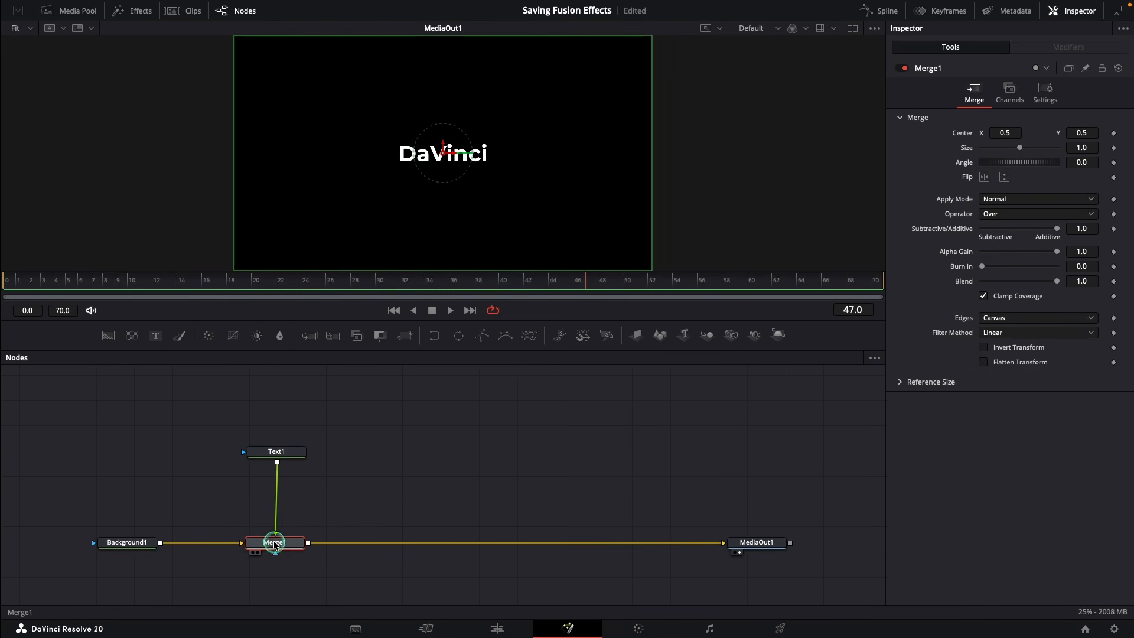
# Anchor the DaVinci text horizontally to the right and keyframe its layout Center at frame 0
pyautogui.click(277, 453)
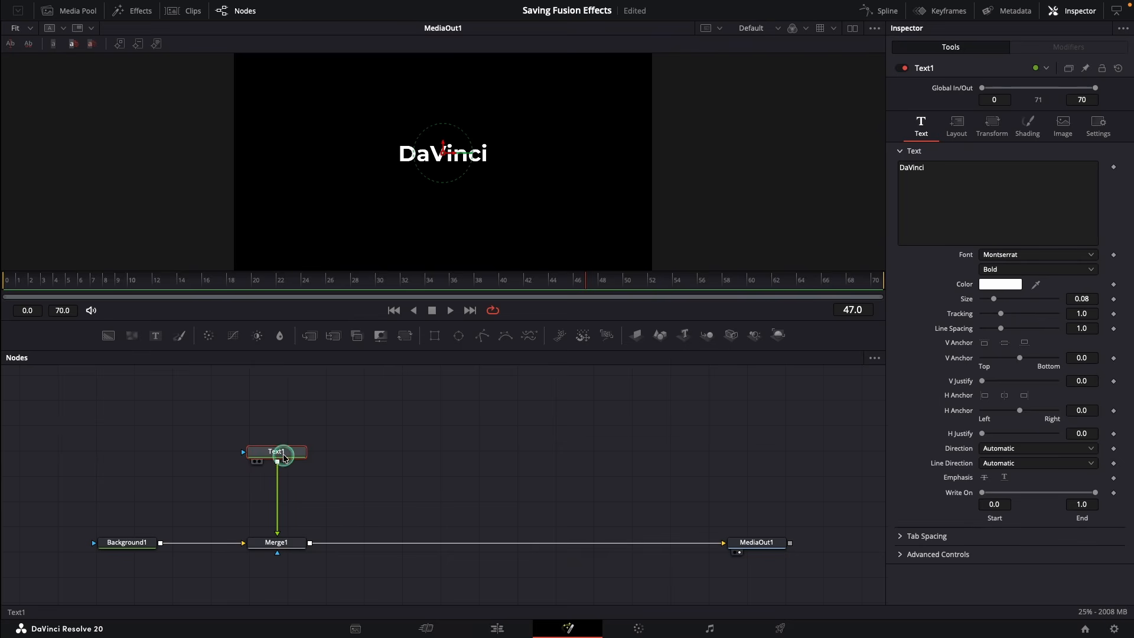
pyautogui.click(1024, 395)
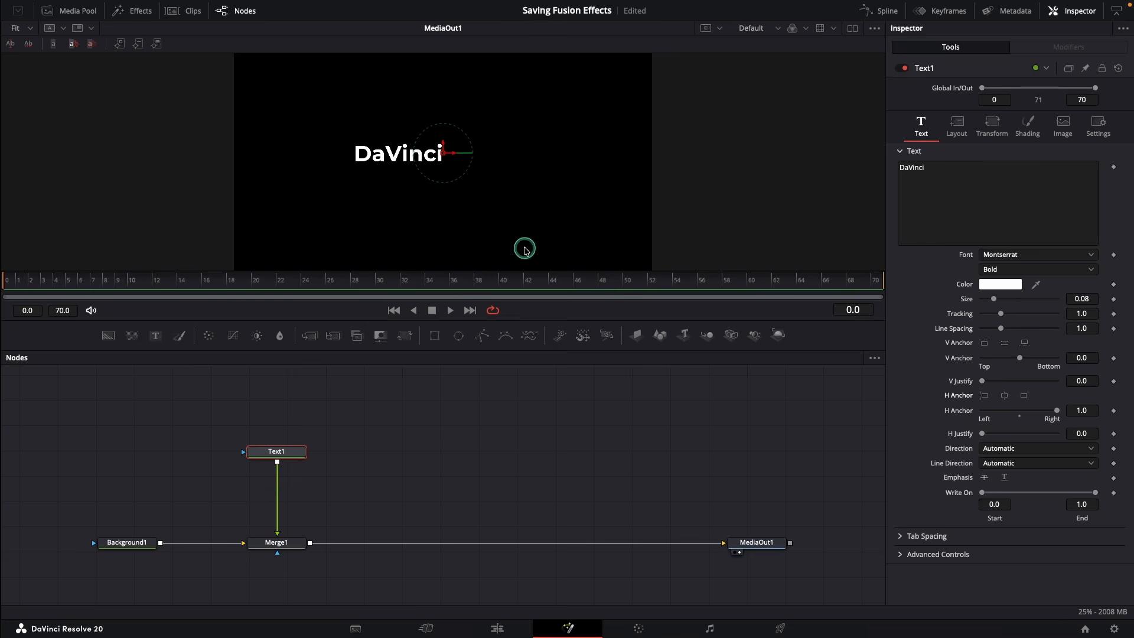
pyautogui.click(956, 126)
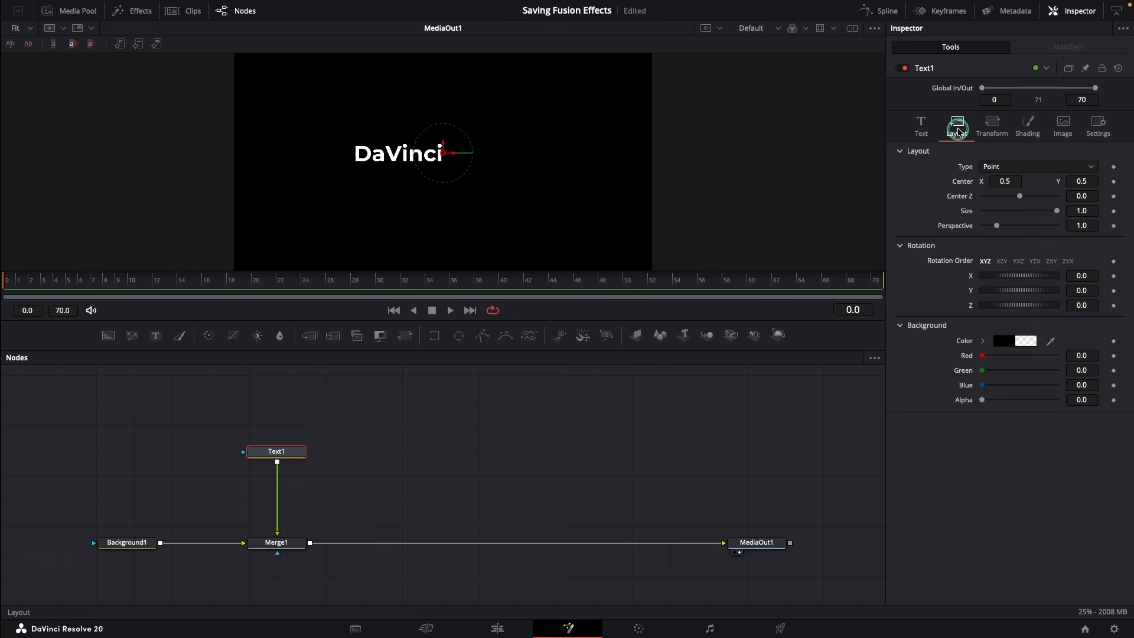
pyautogui.click(1113, 184)
# Animate the text's Center Y with keyframes at frame 5 (0.58), frame 13, frame 23 (0.54) and frame 32 (0.52)
pyautogui.press('Right')
pyautogui.press('Right')
pyautogui.press('Right')
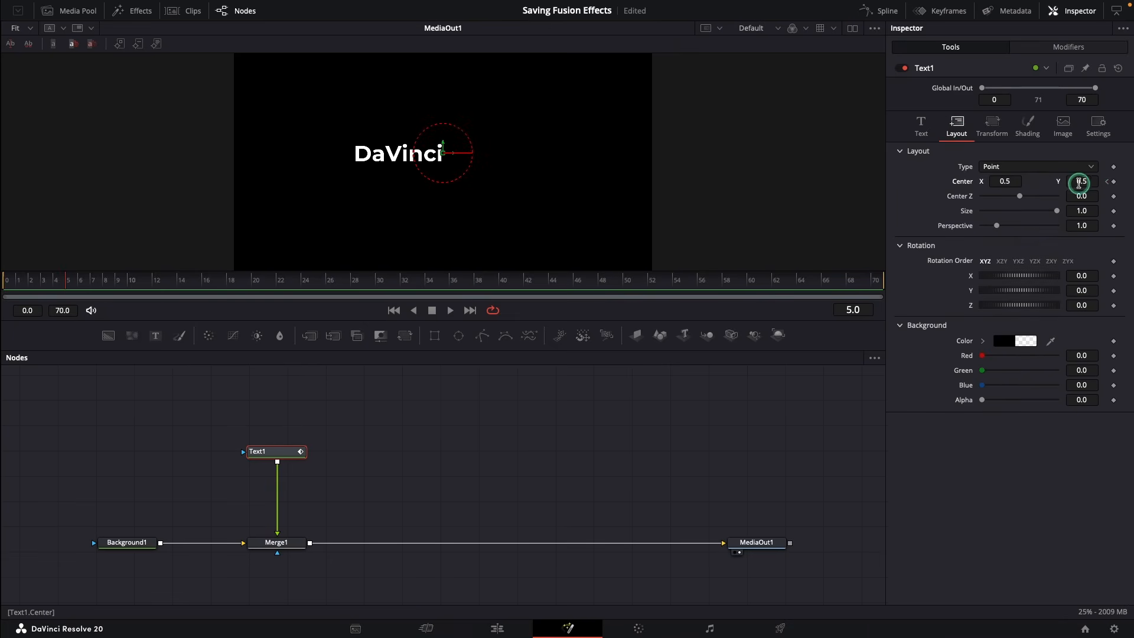
pyautogui.moveTo(1076, 180)
pyautogui.mouseDown()
pyautogui.moveTo(1116, 193)
pyautogui.moveTo(1078, 180)
pyautogui.mouseUp()
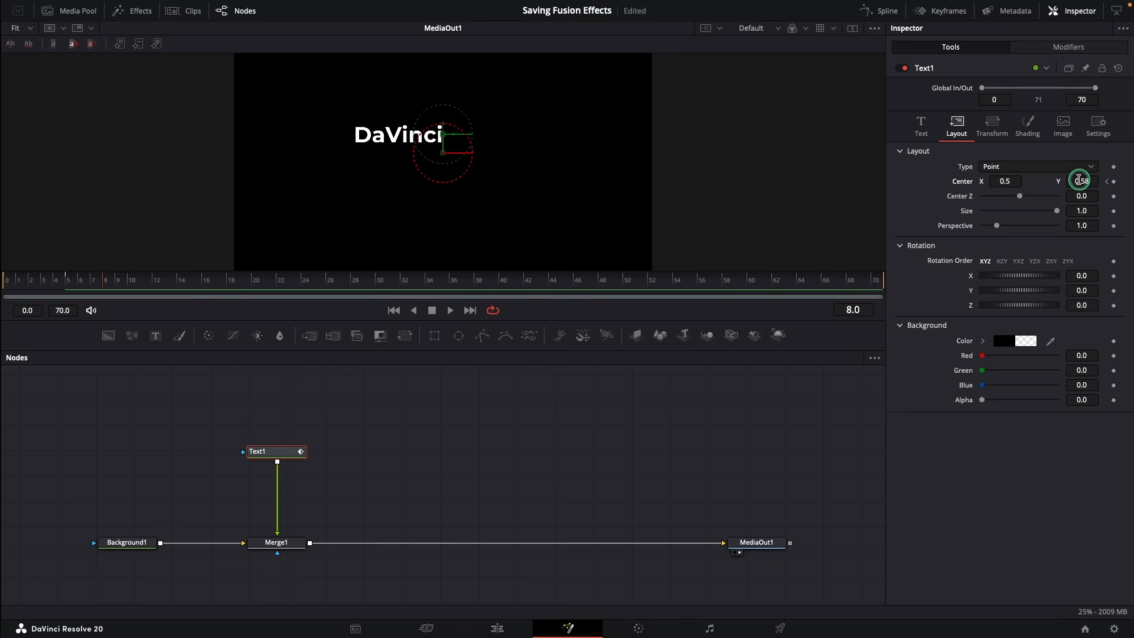
pyautogui.moveTo(1087, 181); pyautogui.dragTo(562, 181)
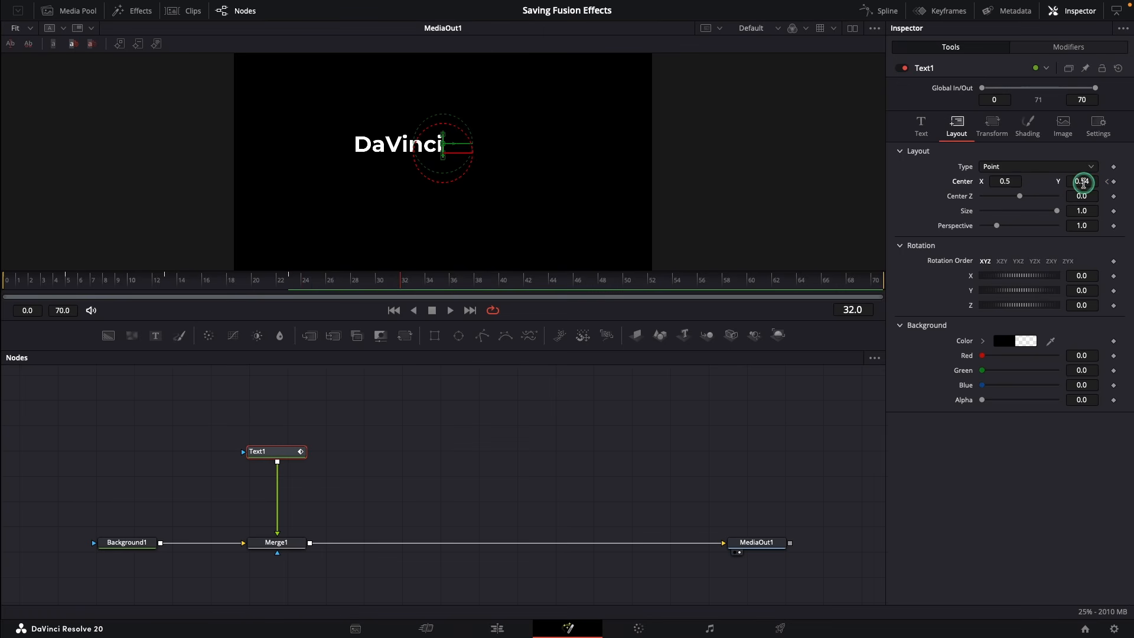
pyautogui.moveTo(1083, 183); pyautogui.dragTo(1072, 182)
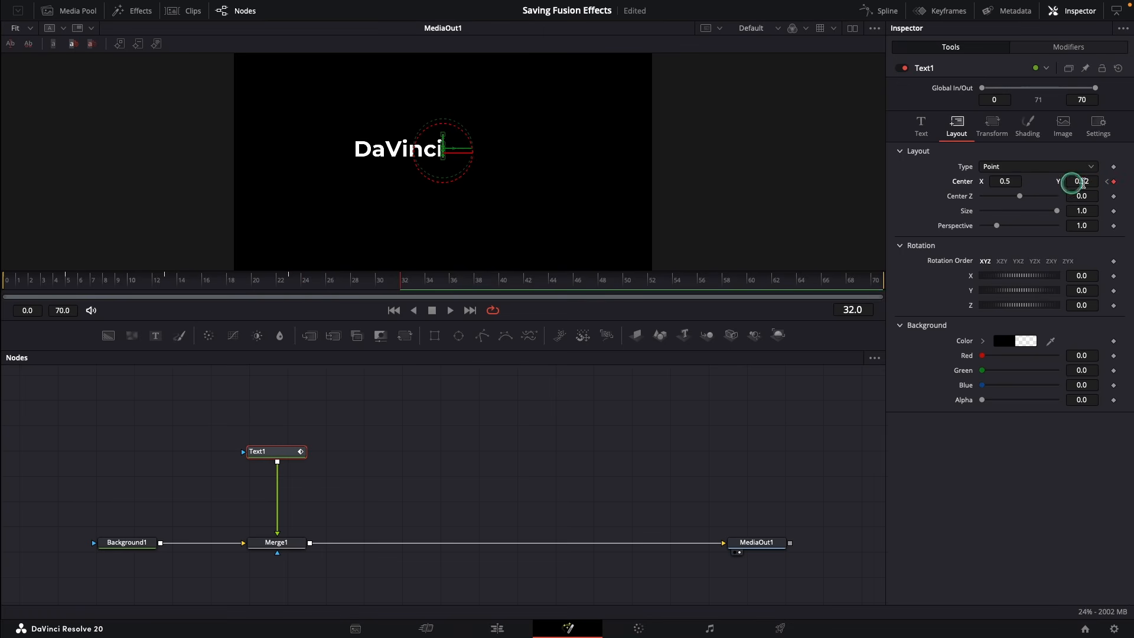
# Show Text1's Displacement curve in the Spline editor, fit it to view, and smooth the keyframes at frames 0 and 5
pyautogui.click(883, 10)
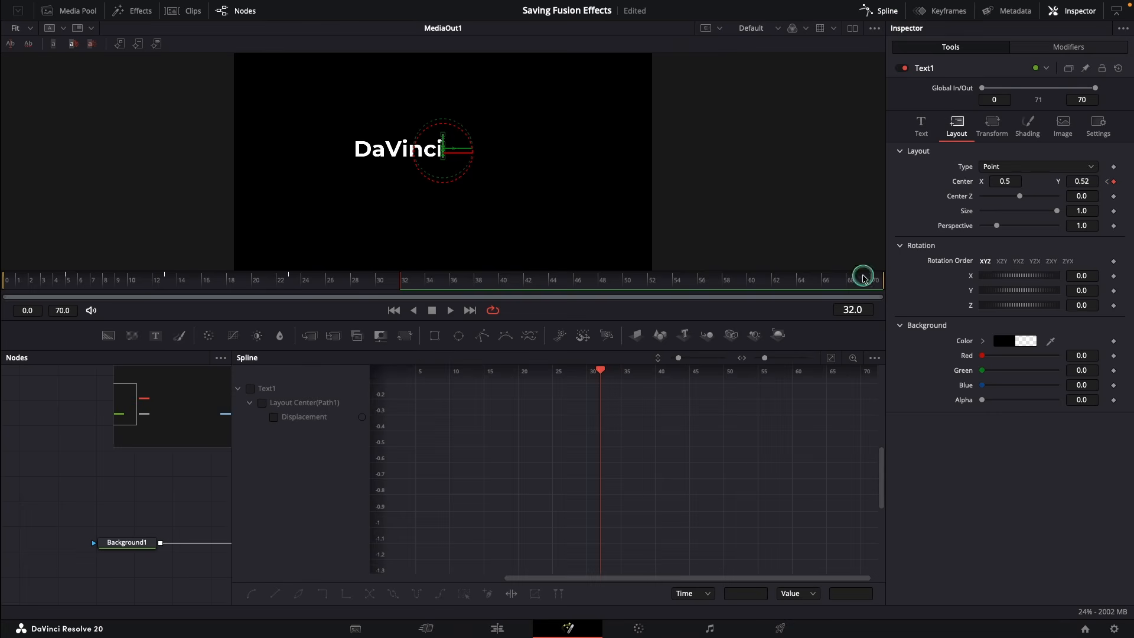
pyautogui.click(874, 356)
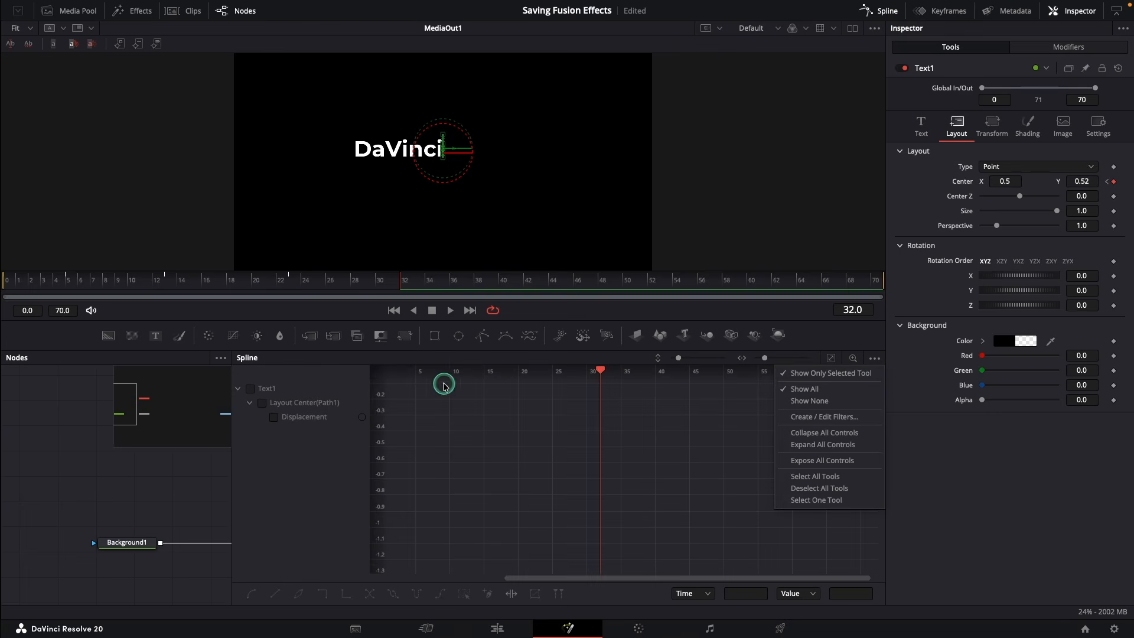
pyautogui.click(265, 394)
pyautogui.click(250, 389)
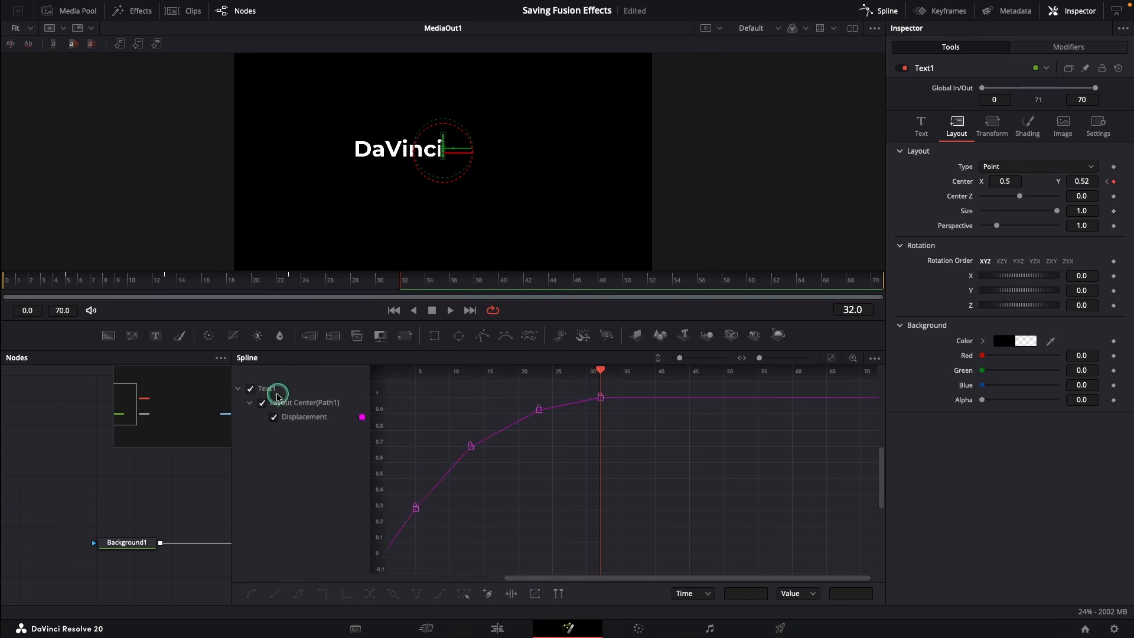
pyautogui.click(830, 359)
pyautogui.moveTo(508, 480); pyautogui.dragTo(416, 571)
pyautogui.press('s')
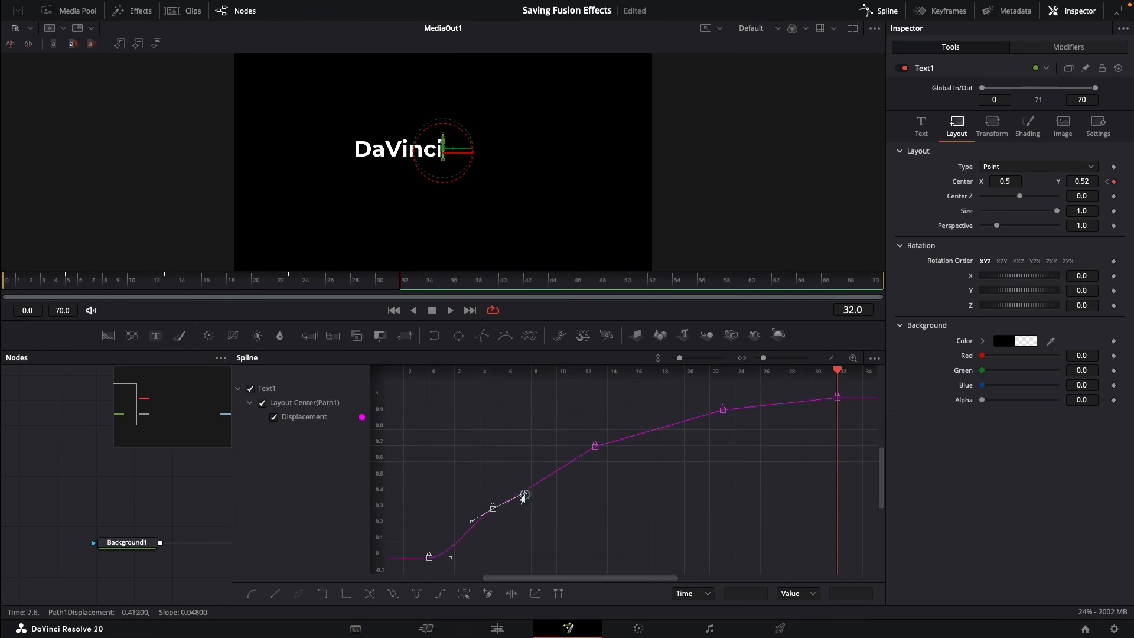
# Level the Displacement curve handles at frames 5, 13 and 23 so each keyframe eases in and out, and preview the animation
pyautogui.moveTo(524, 495); pyautogui.dragTo(460, 508)
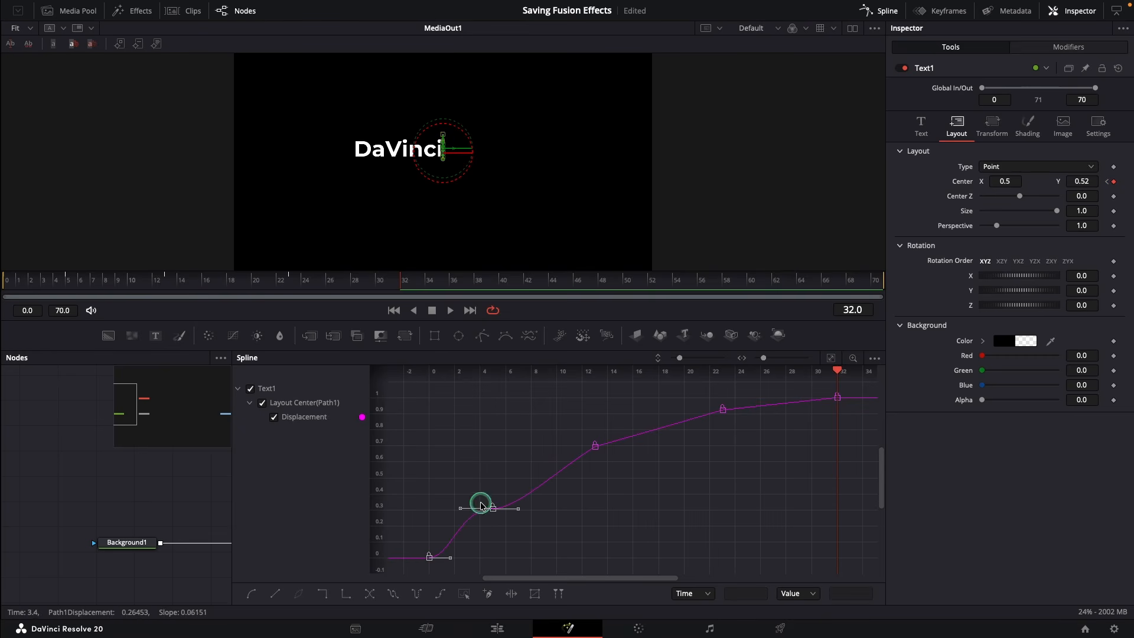
pyautogui.click(596, 447)
pyautogui.moveTo(629, 438); pyautogui.dragTo(632, 447)
pyautogui.moveTo(566, 467); pyautogui.dragTo(551, 450)
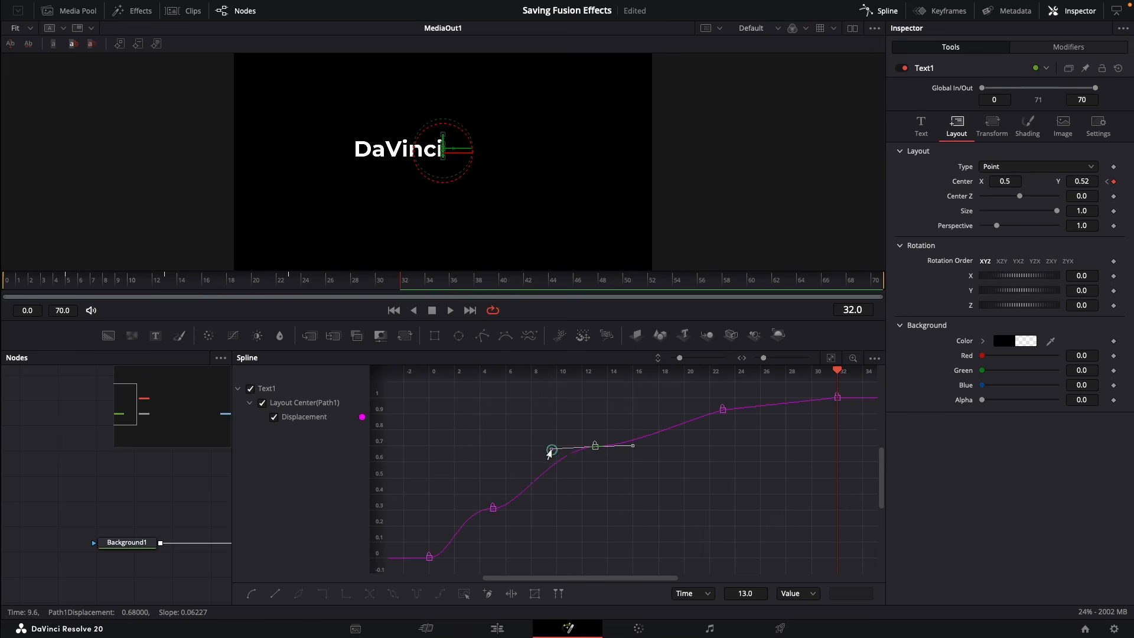
pyautogui.click(723, 408)
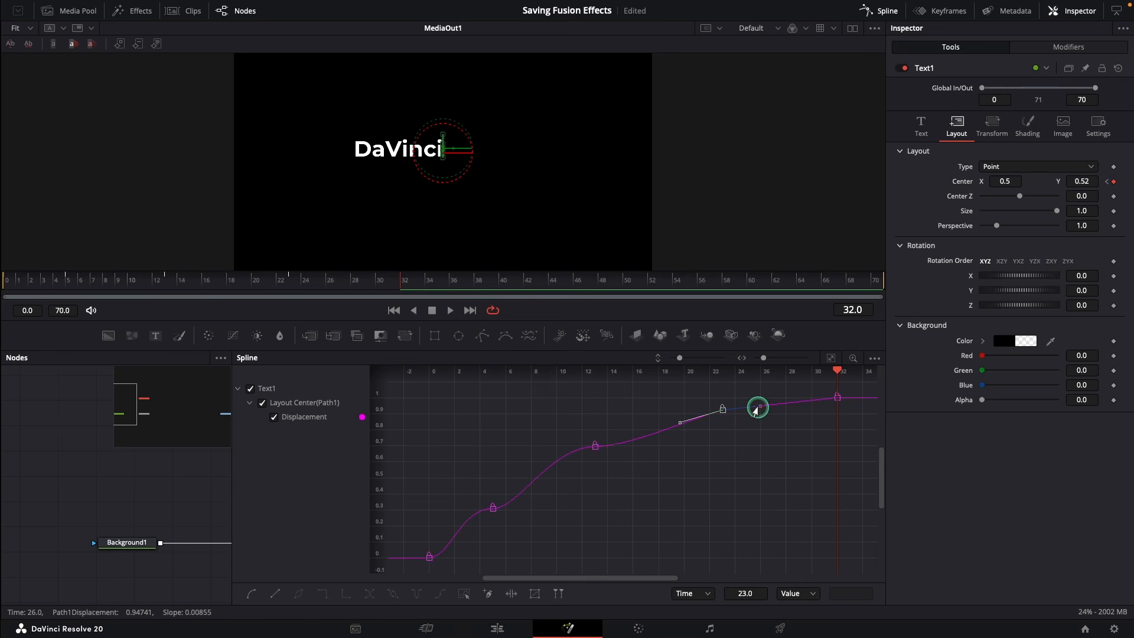
pyautogui.moveTo(679, 425); pyautogui.dragTo(669, 408)
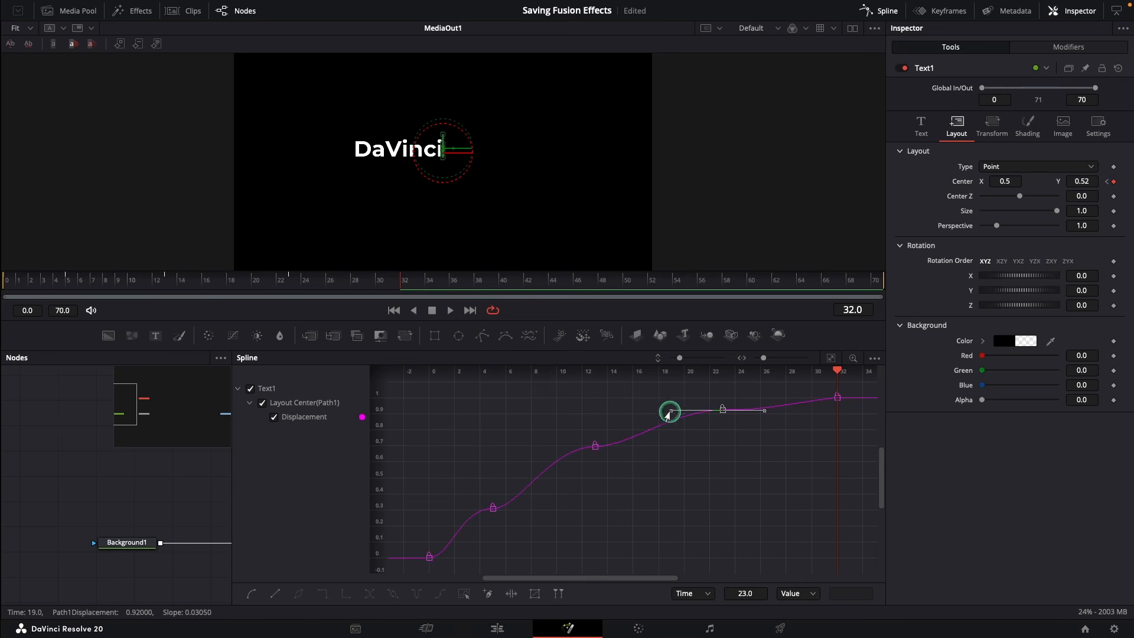
pyautogui.click(836, 396)
pyautogui.click(441, 310)
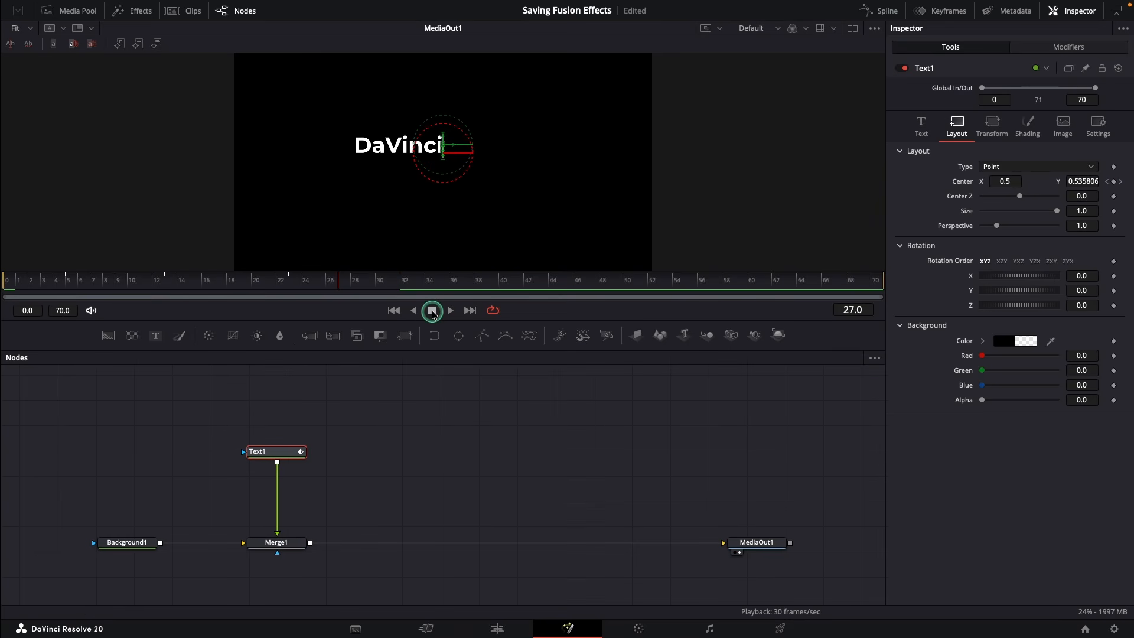
# Add Center keyframes for Text1 at frames 44 and 52, and set Center Y to 0.354 at frame 62
pyautogui.moveTo(384, 294); pyautogui.dragTo(412, 287)
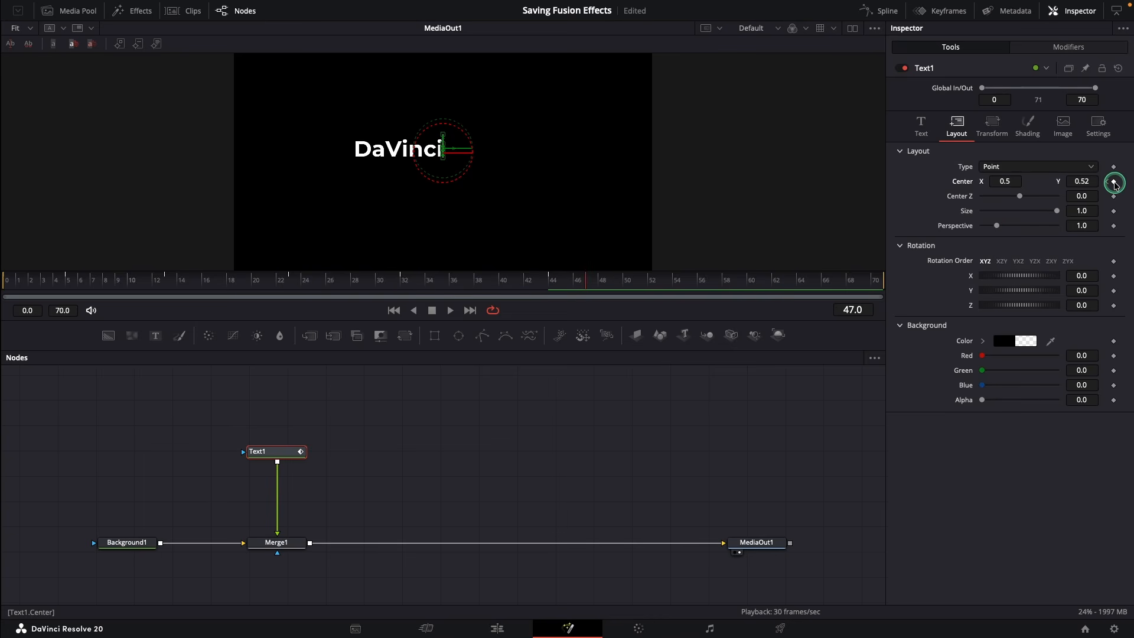
pyautogui.moveTo(1075, 181); pyautogui.dragTo(955, 188)
pyautogui.press('Right')
pyautogui.press('Right')
# Ease the closing keyframes of Text1's Displacement curve in the Spline editor and preview the animation
pyautogui.click(884, 12)
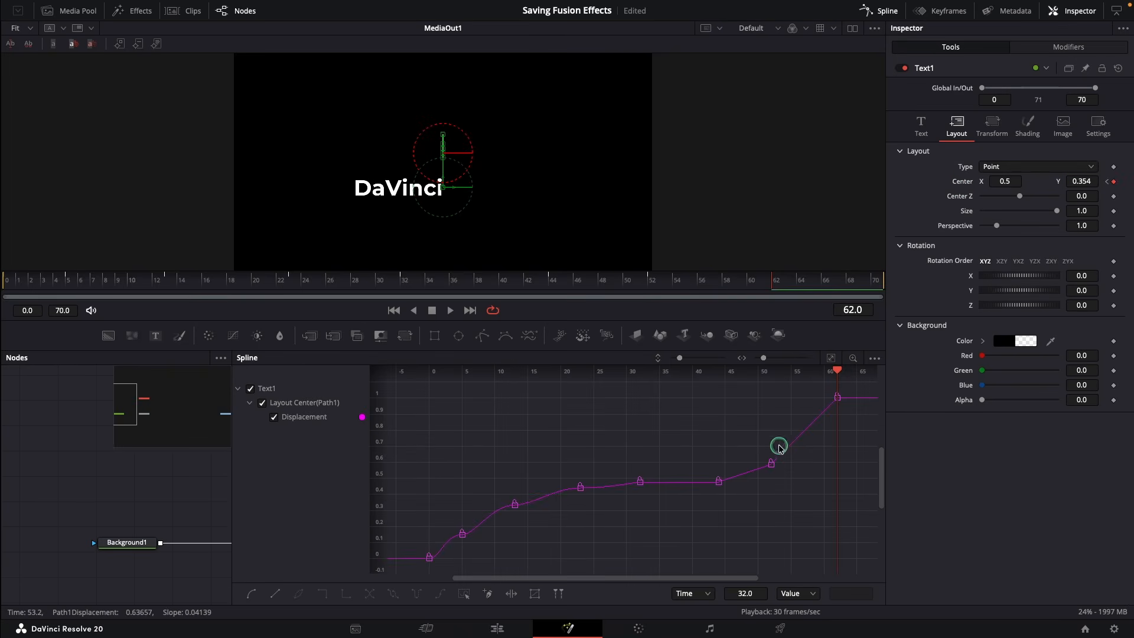
pyautogui.moveTo(765, 484); pyautogui.dragTo(739, 484)
pyautogui.click(792, 444)
pyautogui.click(718, 481)
pyautogui.click(834, 398)
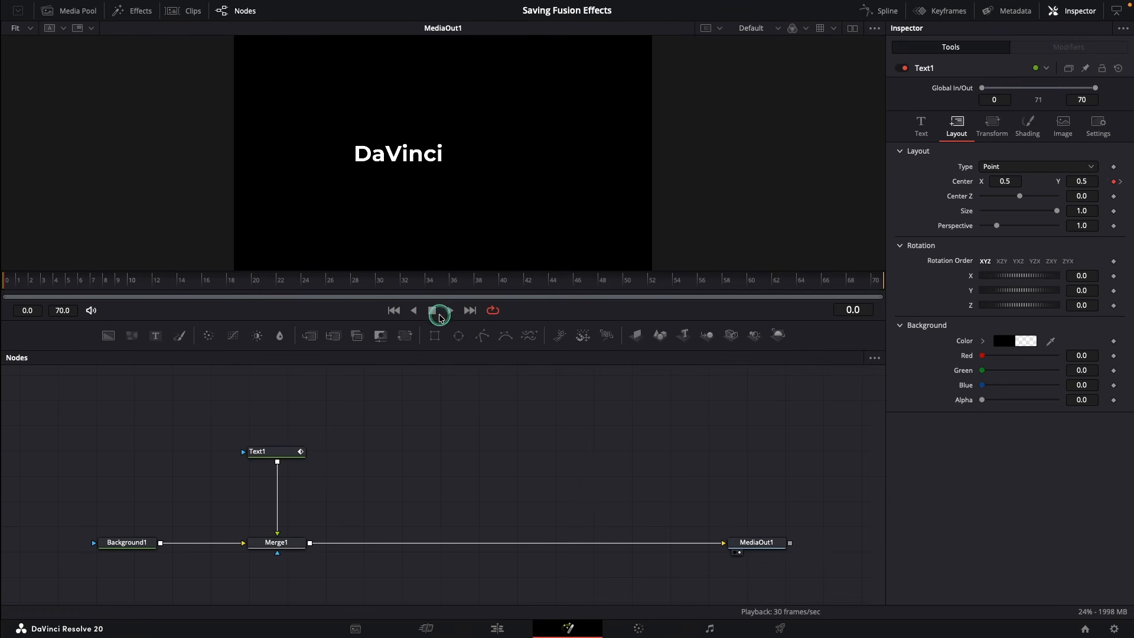
pyautogui.click(449, 310)
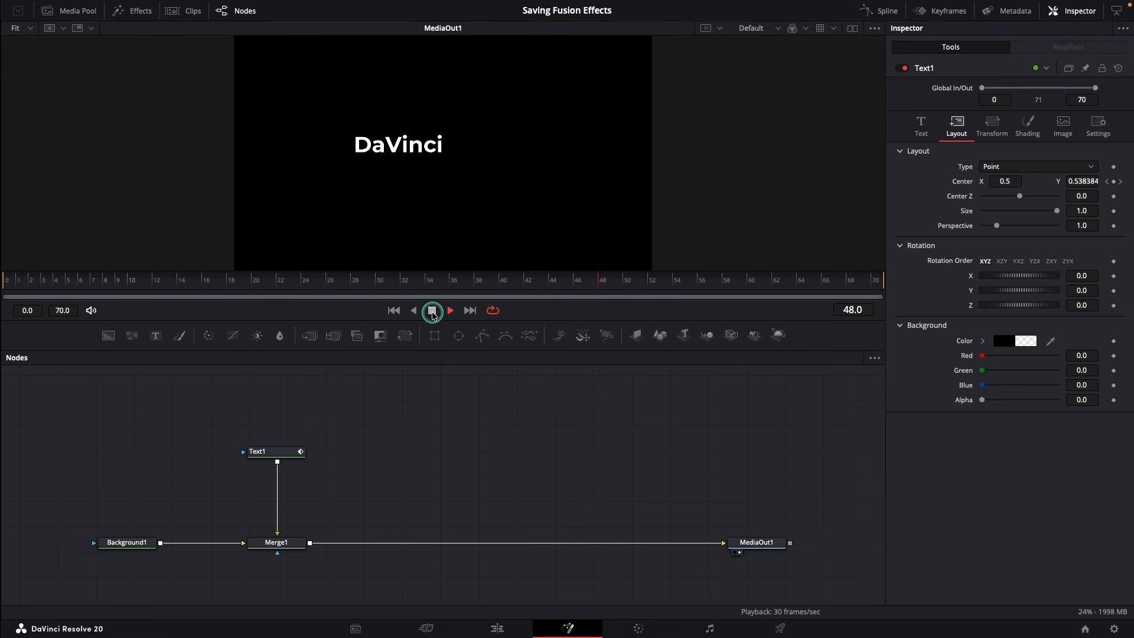
# Add a Rectangle mask node above Text1 and resize it to about 1.03 wide and 0.20 high
pyautogui.moveTo(434, 335); pyautogui.dragTo(274, 424)
pyautogui.moveTo(577, 172); pyautogui.dragTo(660, 166)
pyautogui.moveTo(519, 94); pyautogui.dragTo(501, 130)
# Connect the rectangle mask to Text1, move it below the text to about X 0.45, Y 0.32, invert it, and preview
pyautogui.click(282, 290)
pyautogui.moveTo(282, 290); pyautogui.dragTo(486, 291)
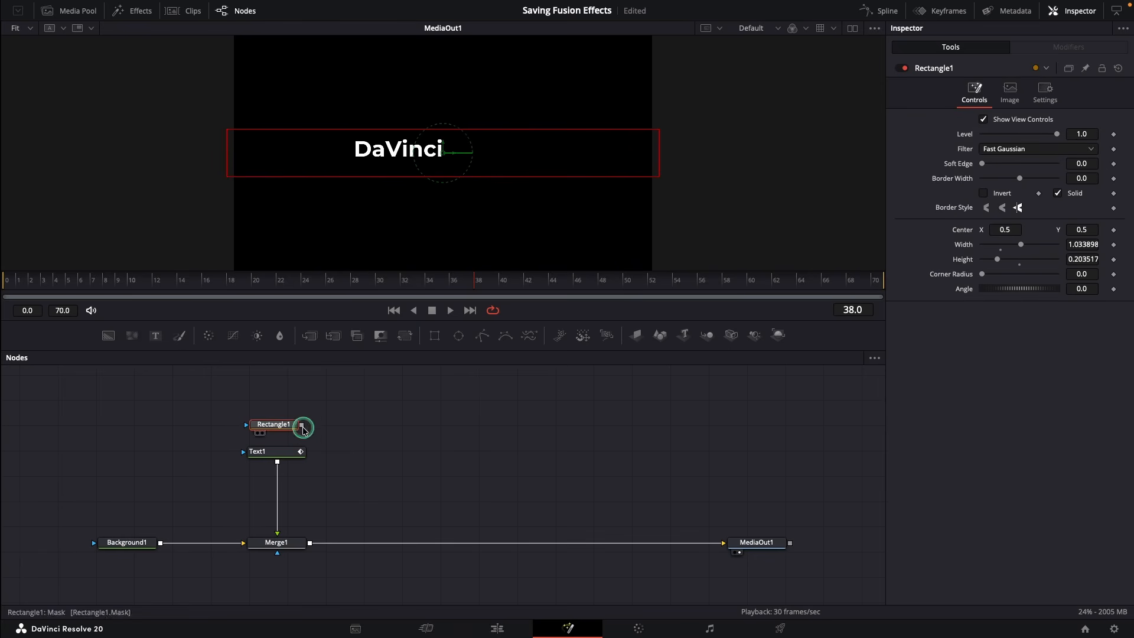
pyautogui.moveTo(301, 425)
pyautogui.mouseDown()
pyautogui.moveTo(267, 451)
pyautogui.moveTo(280, 423)
pyautogui.mouseUp()
pyautogui.moveTo(443, 151); pyautogui.dragTo(424, 185)
pyautogui.click(983, 193)
pyautogui.click(449, 310)
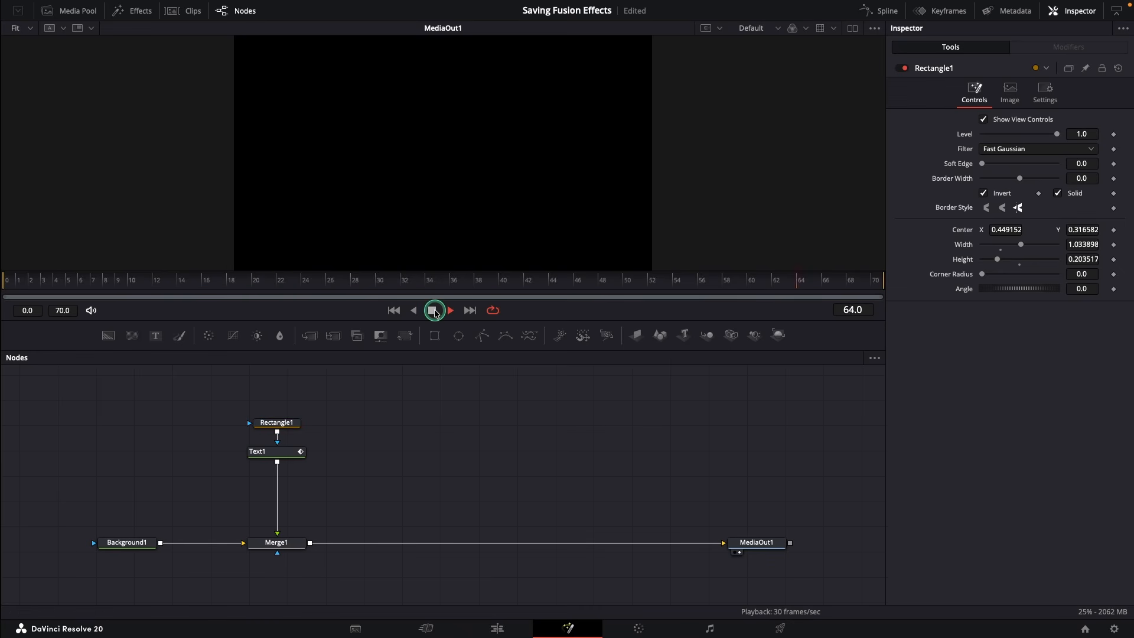
pyautogui.click(432, 310)
# Return to frame 0, copy the Text1 node and paste a duplicate beside it
pyautogui.click(393, 311)
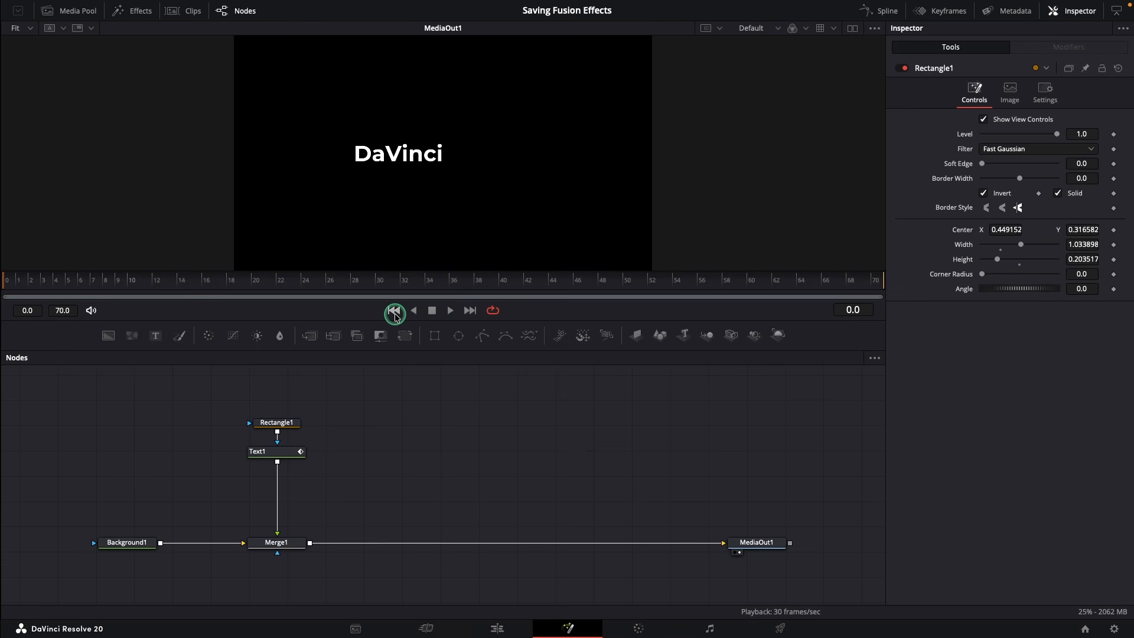
pyautogui.rightClick(289, 451)
pyautogui.click(342, 154)
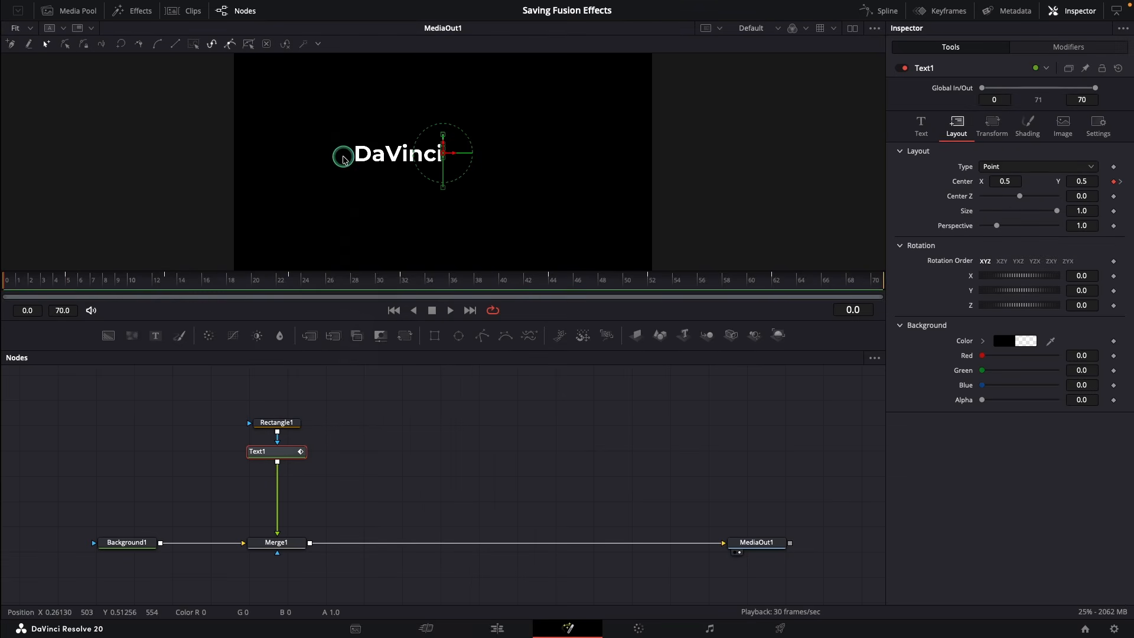
pyautogui.rightClick(364, 449)
pyautogui.click(401, 436)
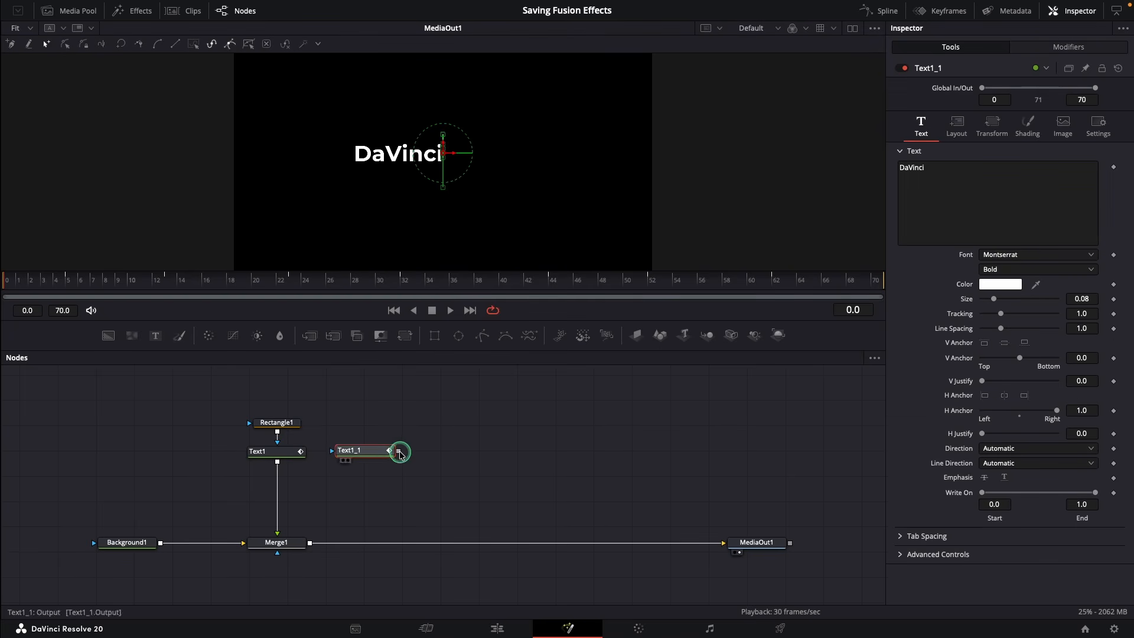
# Merge Text1_1 over Merge1's output, change its text to "Resolve", and set its horizontal anchor to left
pyautogui.moveTo(397, 451); pyautogui.dragTo(312, 544)
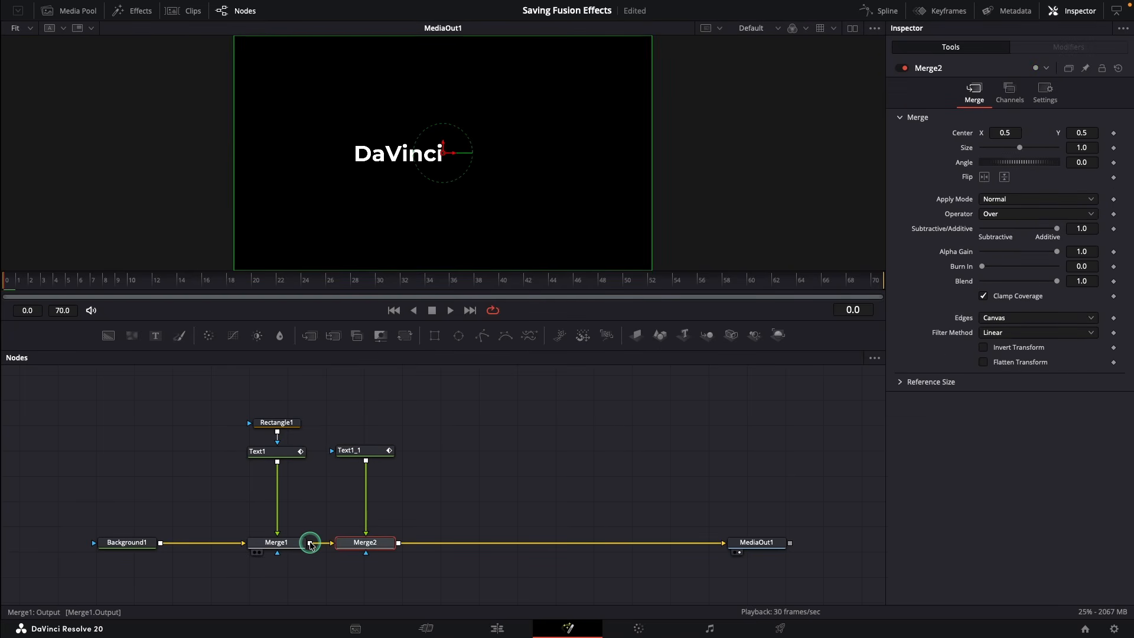
pyautogui.click(374, 454)
pyautogui.click(949, 171)
pyautogui.press('super+a')
pyautogui.write('R')
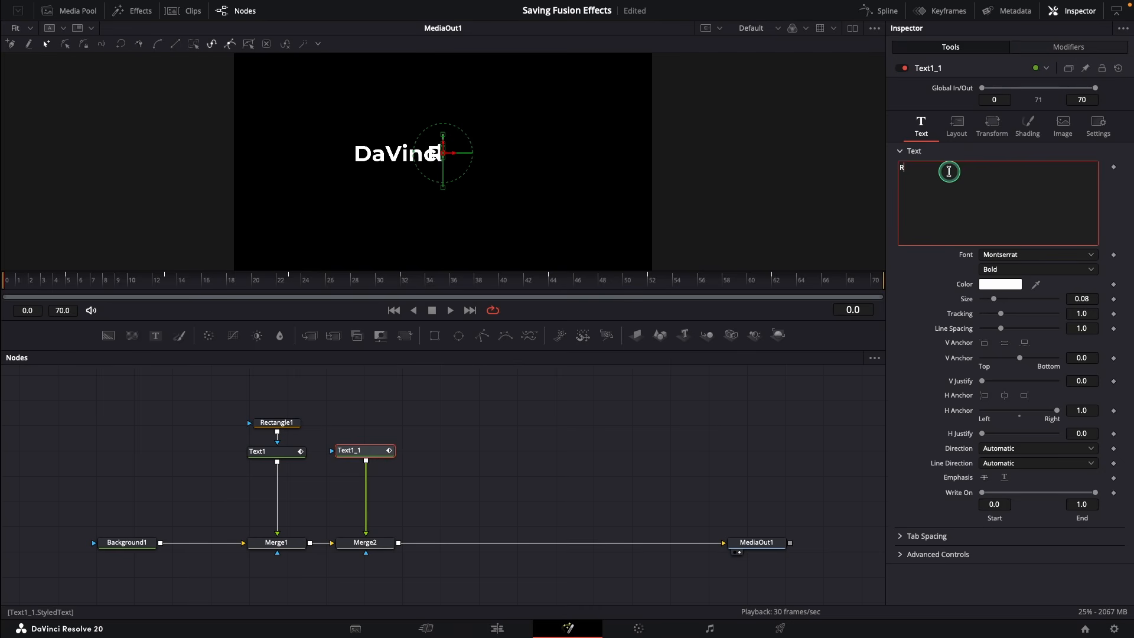
pyautogui.write('esolve')
pyautogui.click(984, 395)
pyautogui.click(957, 125)
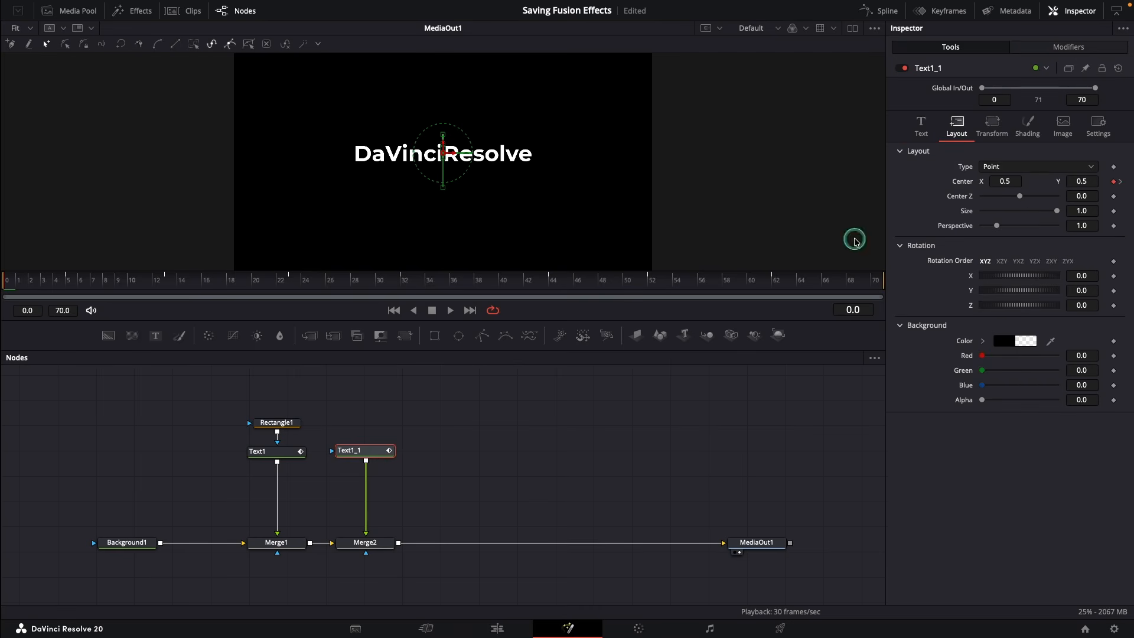
# Set Merge2's Center X to 0.514 to separate the two words, preview the animation, and return to frame 0
pyautogui.click(381, 545)
pyautogui.moveTo(1005, 133); pyautogui.dragTo(1010, 133)
pyautogui.click(449, 310)
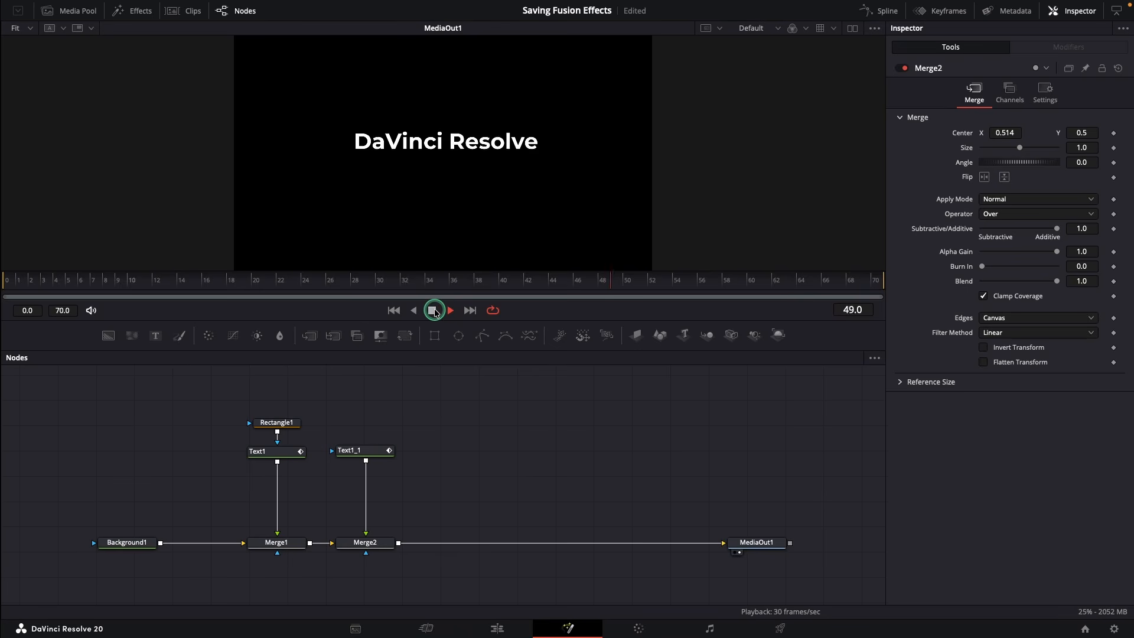
pyautogui.click(433, 311)
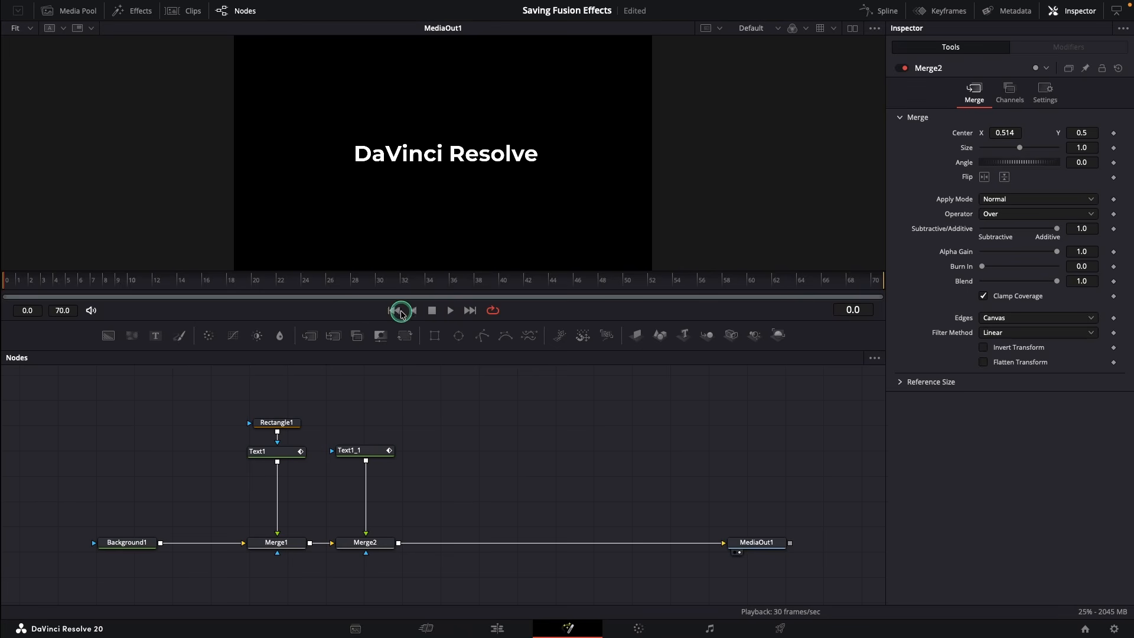
# Delay Text1_1 by 3 frames in the Keyframes editor so its range runs from 3 to 73, and close the editor
pyautogui.click(355, 451)
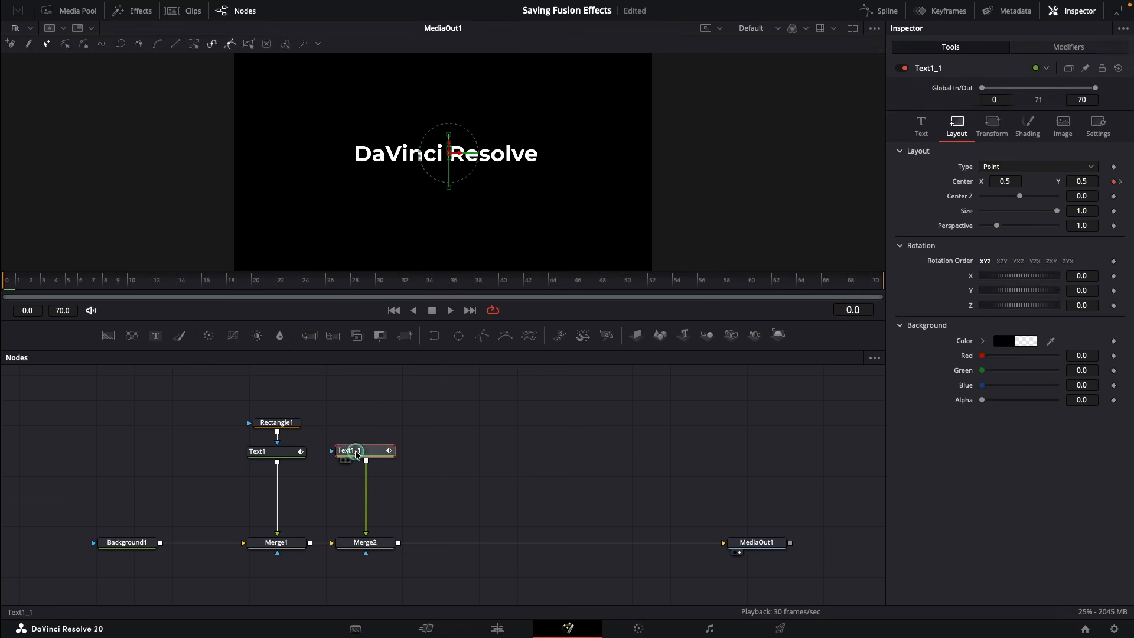
pyautogui.click(946, 13)
pyautogui.click(875, 359)
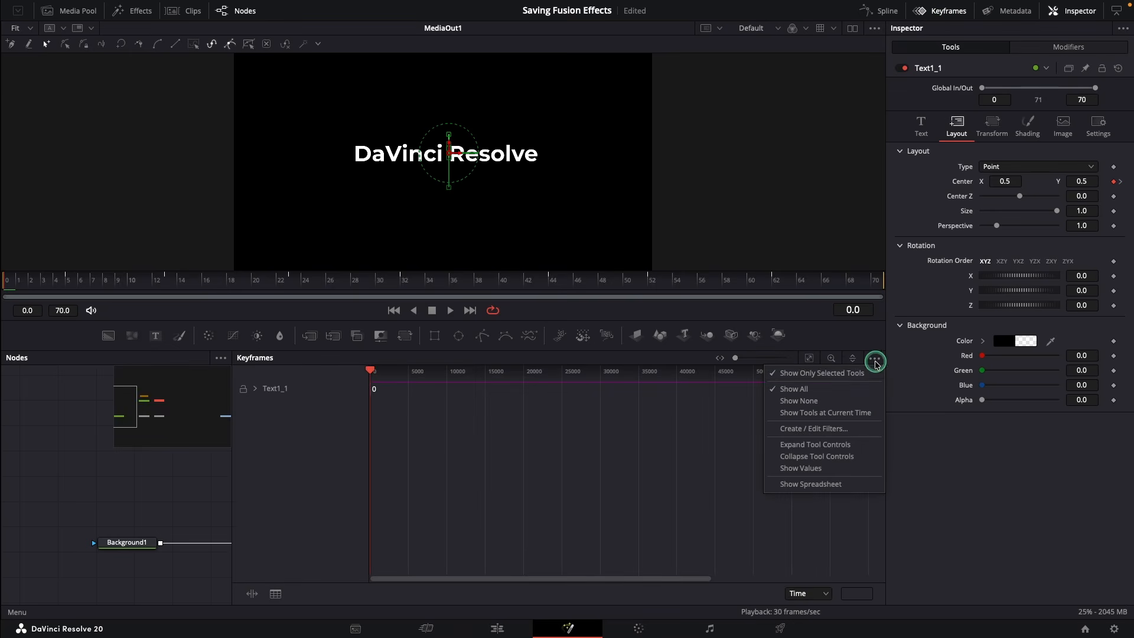
pyautogui.click(848, 373)
pyautogui.click(809, 357)
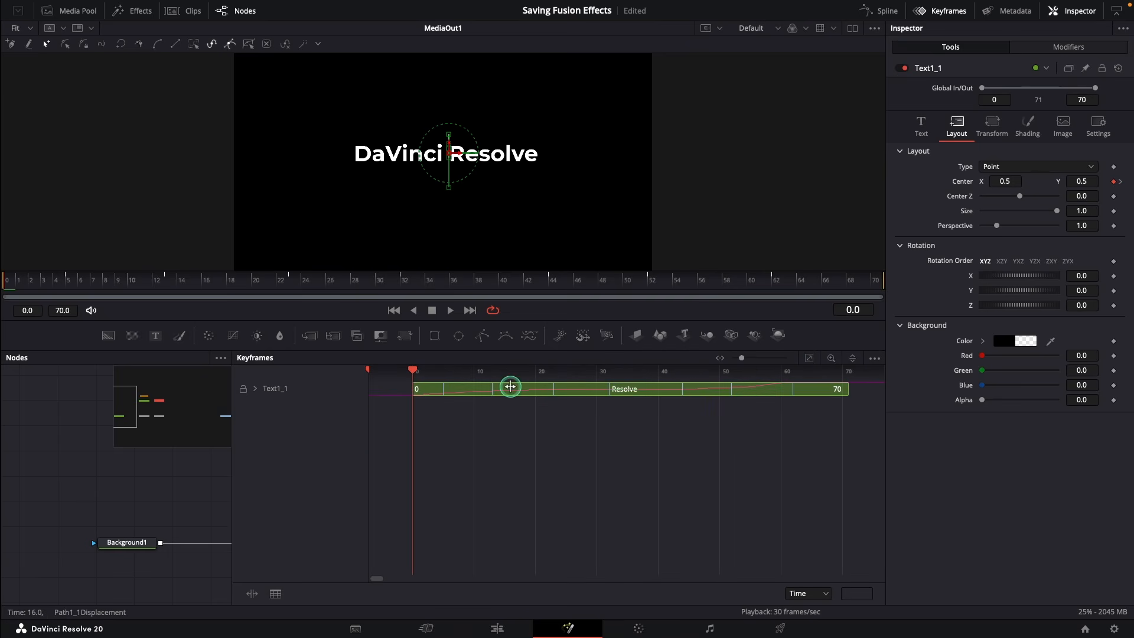
pyautogui.moveTo(510, 386); pyautogui.dragTo(516, 388)
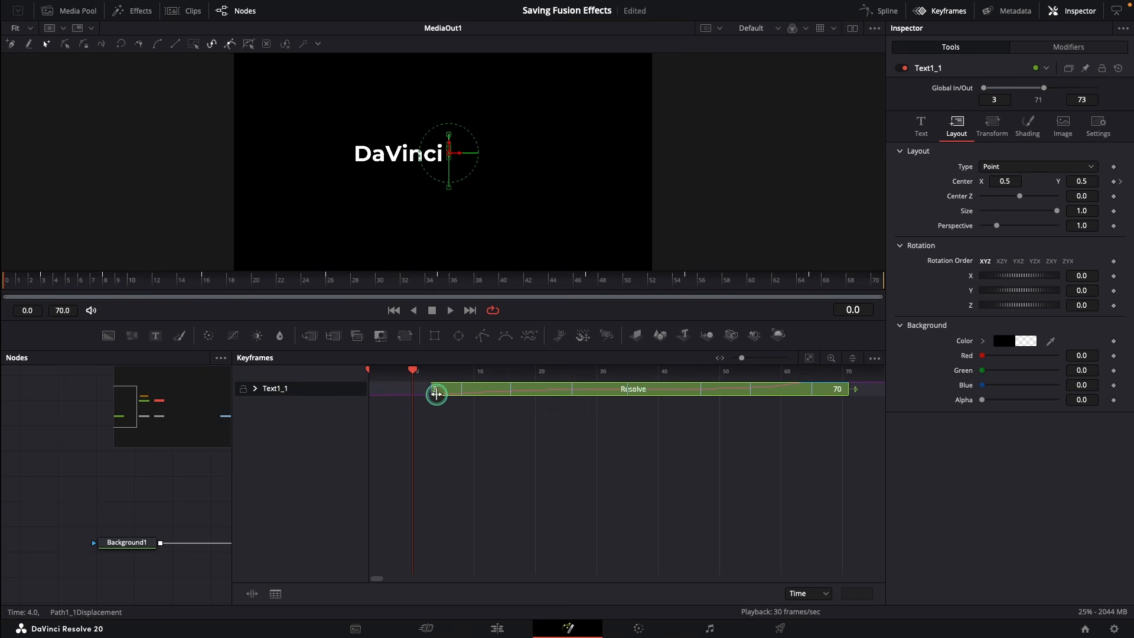
pyautogui.click(946, 14)
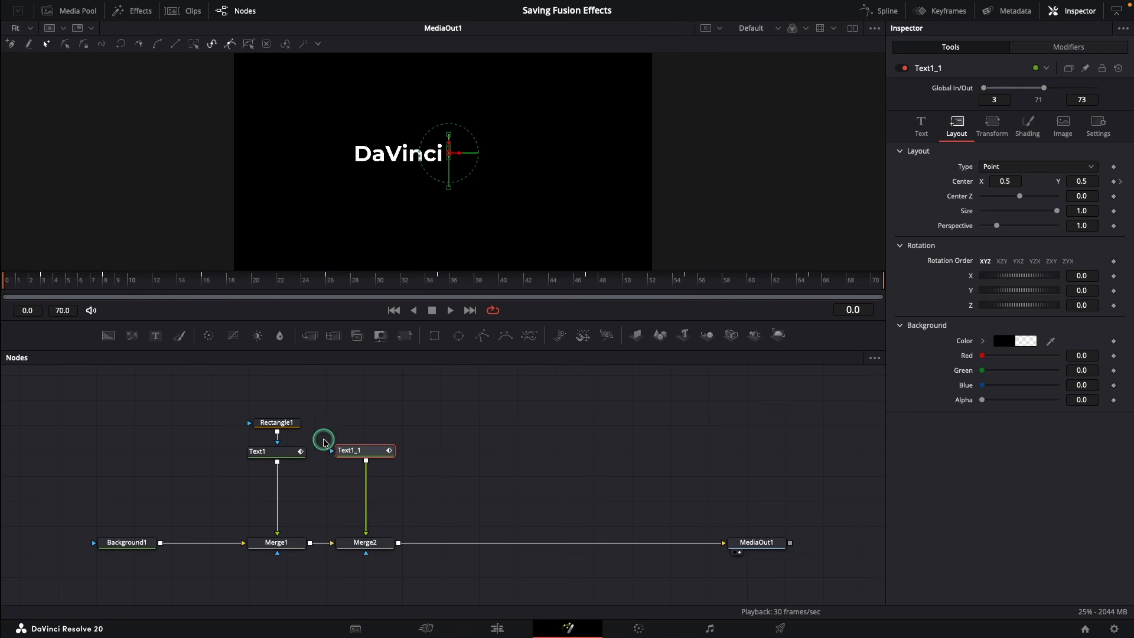
pyautogui.click(276, 423)
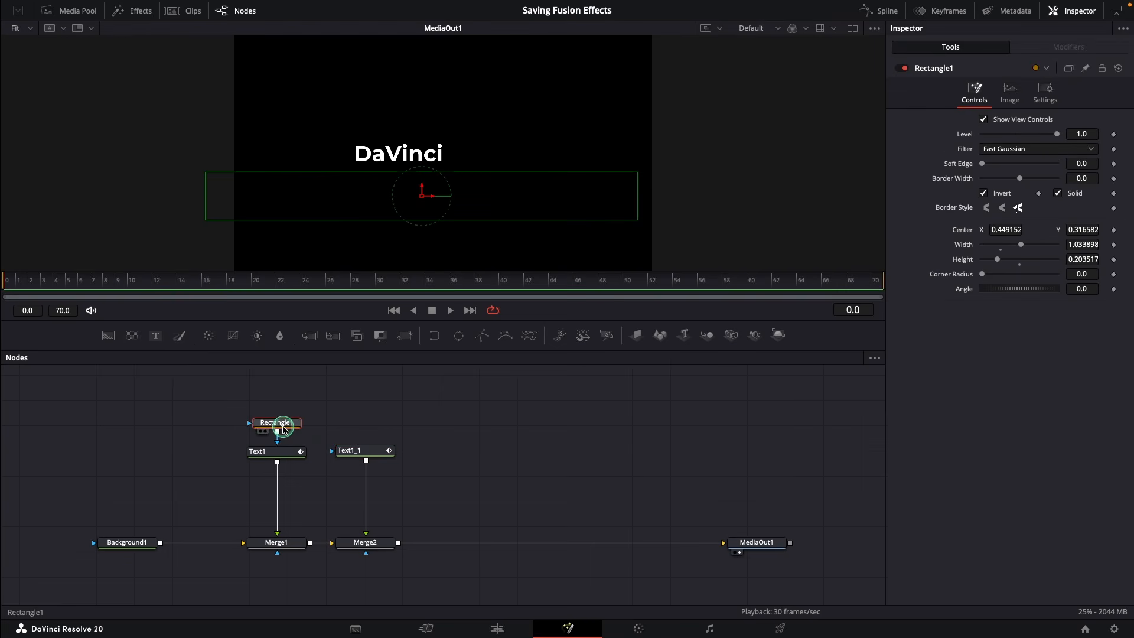
pyautogui.hotkey('ctrl', 'c')
pyautogui.hotkey('ctrl', 'v')
pyautogui.press('Delete')
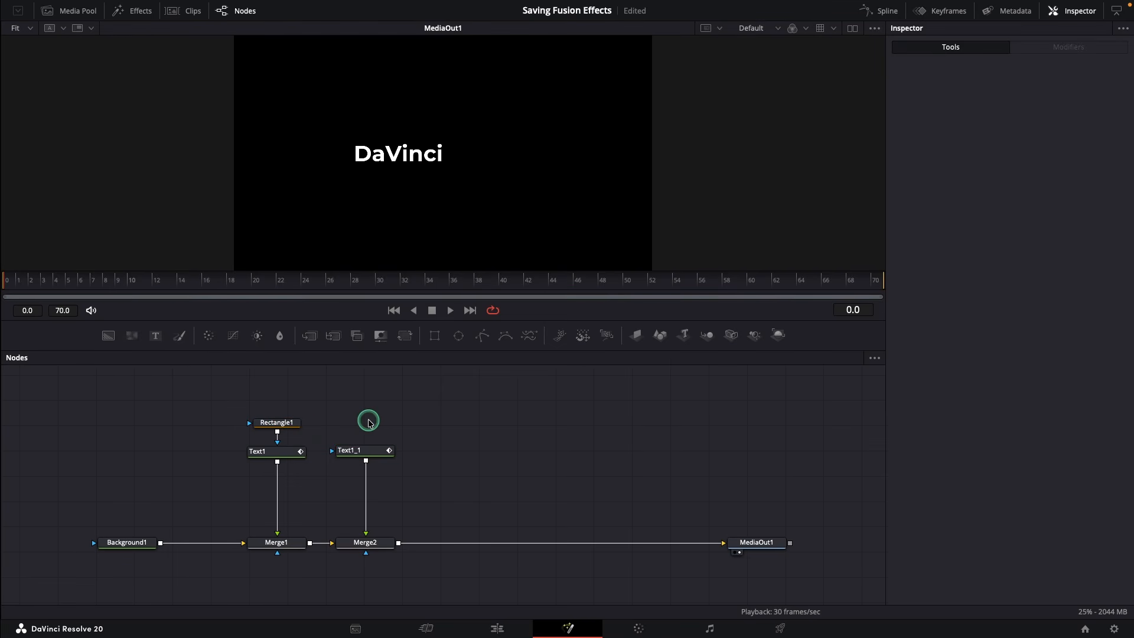
# Connect Rectangle1 to Text1_1 as its mask too, place it between the two text nodes, and preview
pyautogui.moveTo(277, 431); pyautogui.dragTo(334, 453)
pyautogui.moveTo(279, 424); pyautogui.dragTo(324, 419)
pyautogui.click(449, 311)
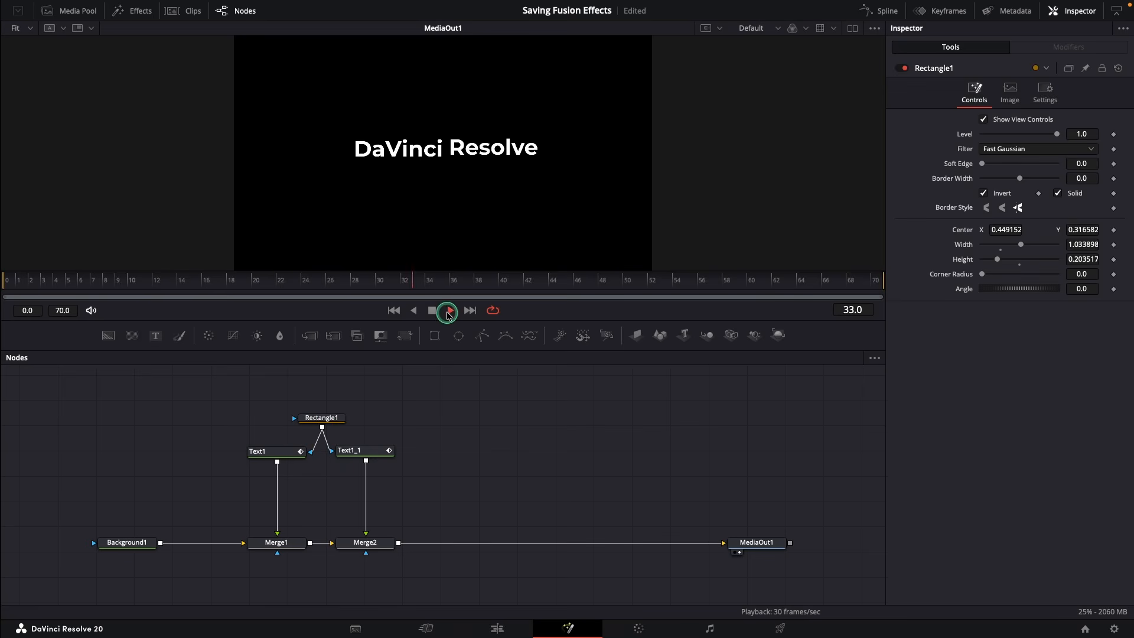
pyautogui.click(436, 314)
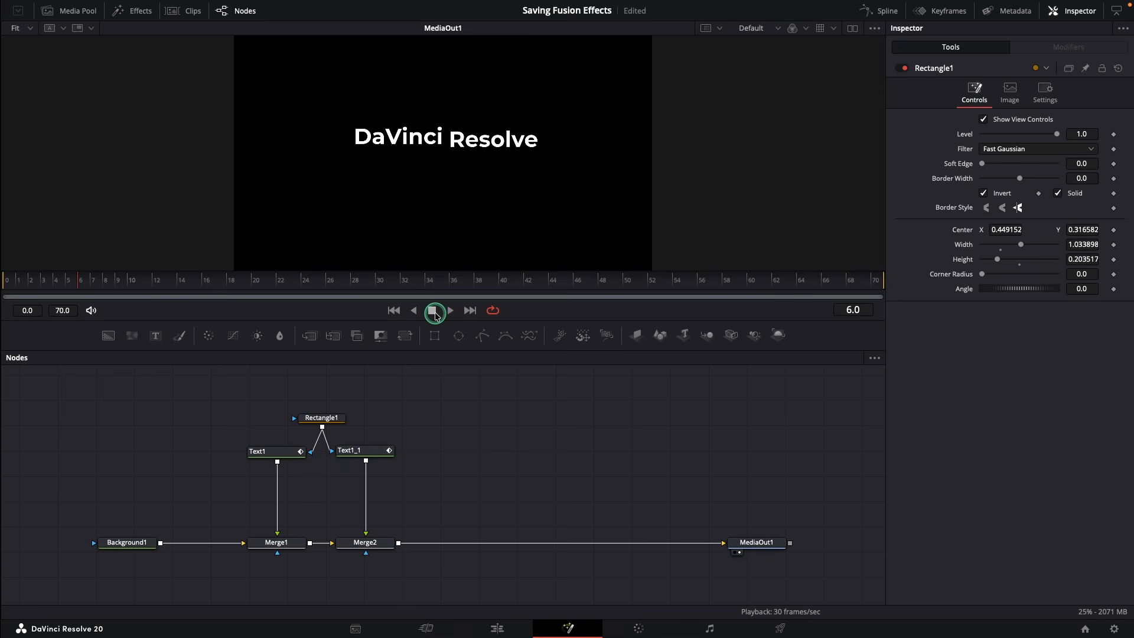
# Add a Keyframe Stretcher node after Merge2 and set its Source End to 70
pyautogui.click(368, 542)
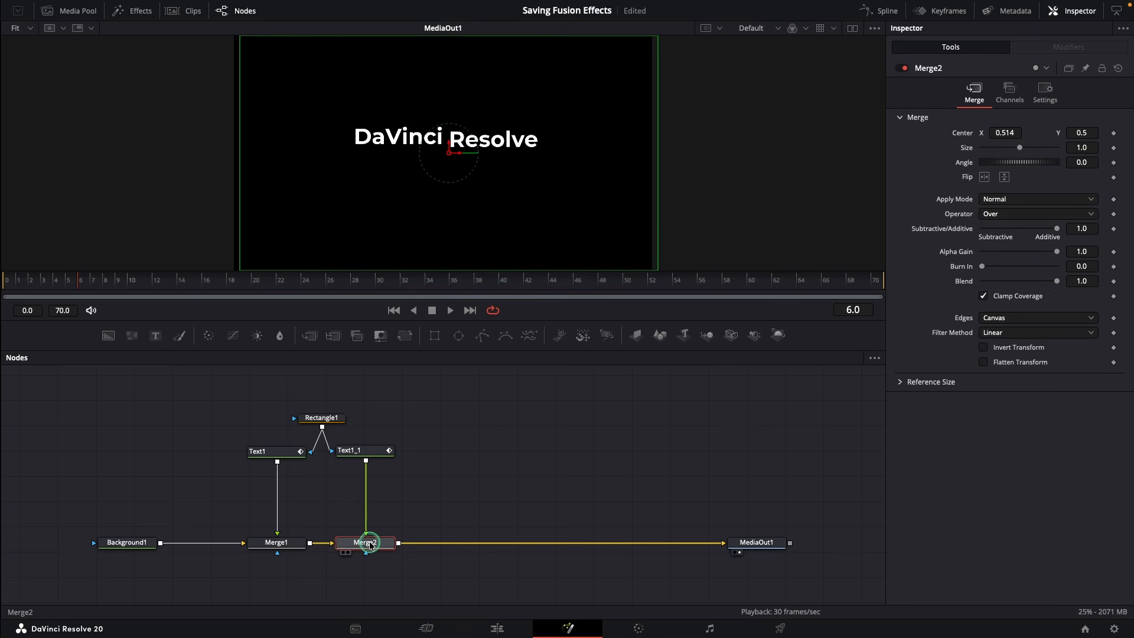
pyautogui.hotkey('shift', 'space')
pyautogui.write('kfs')
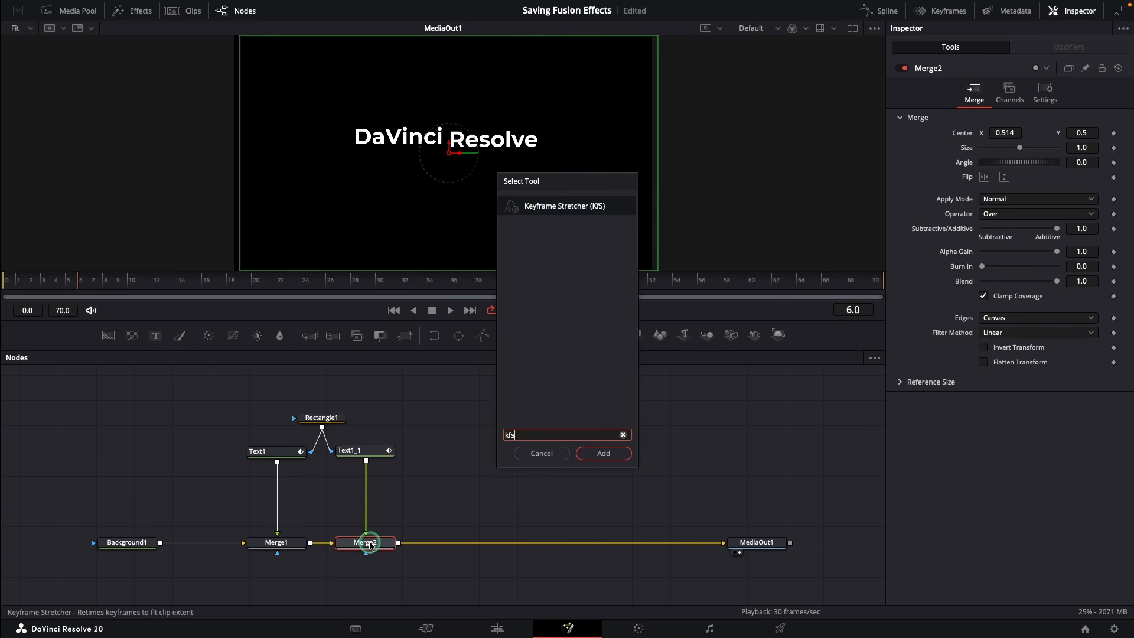
pyautogui.click(617, 459)
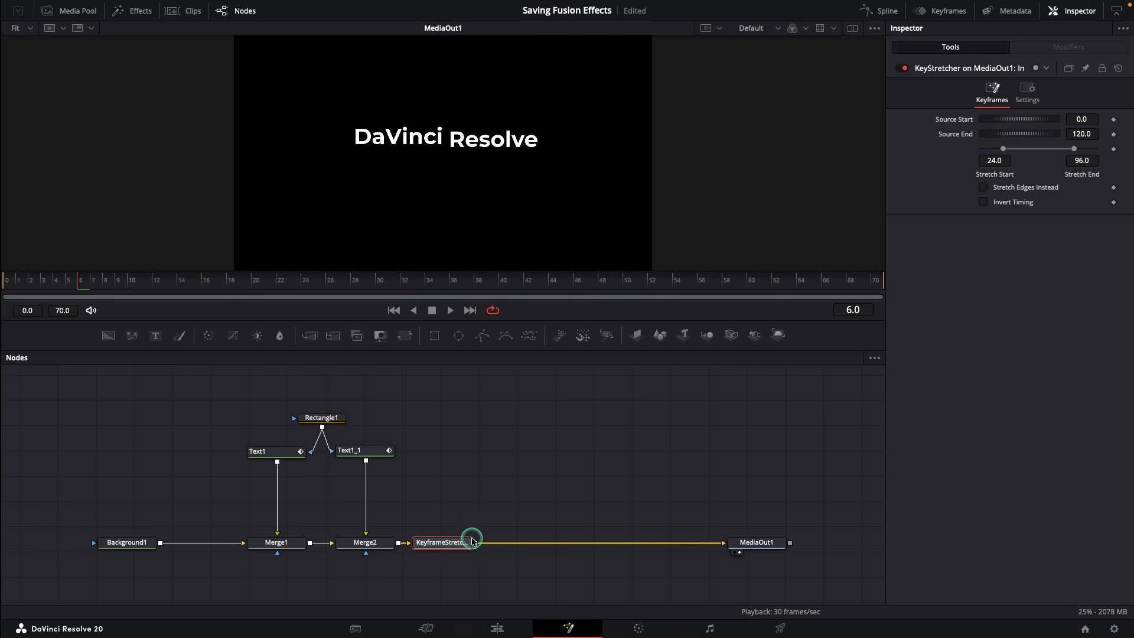
pyautogui.moveTo(455, 541); pyautogui.dragTo(470, 542)
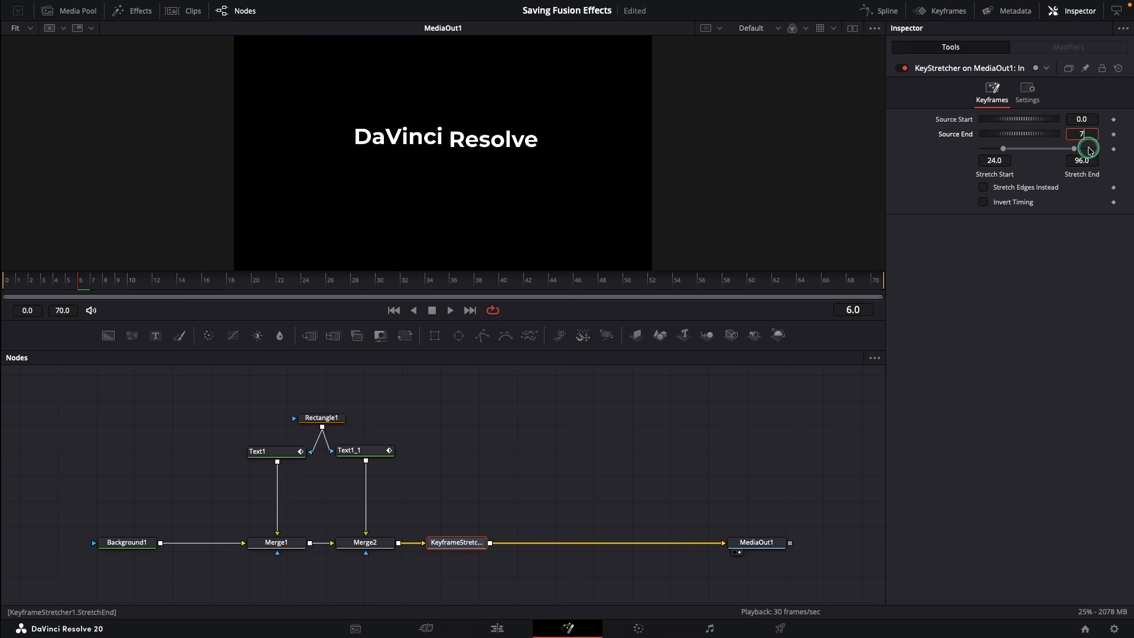
pyautogui.press('Return')
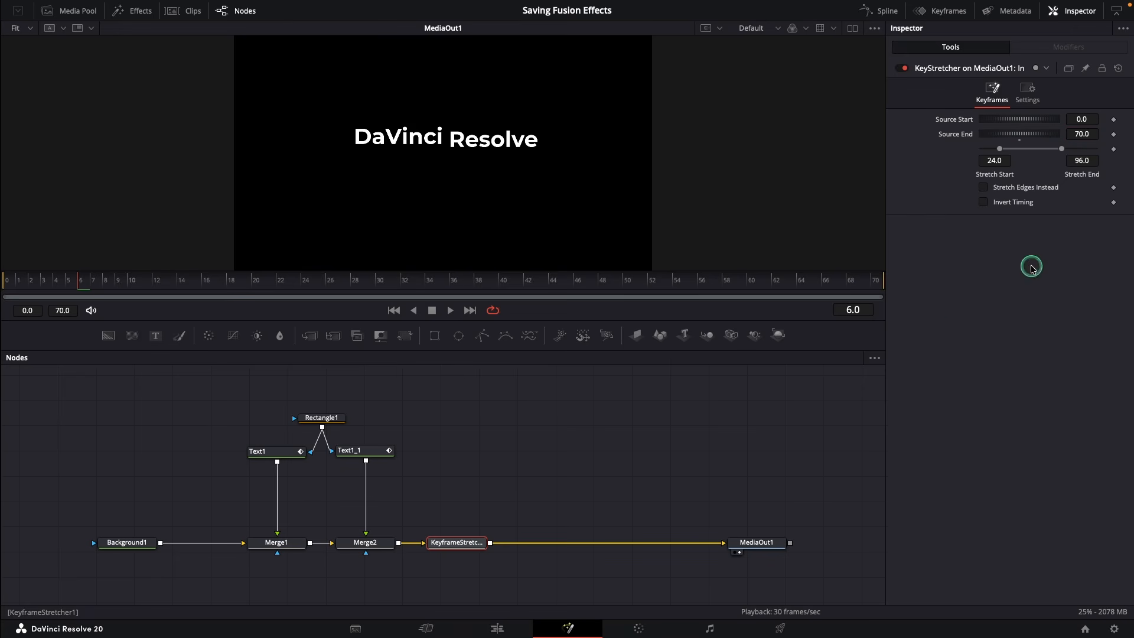
# Check the text nodes' keyframe timing and set the Keyframe Stretcher's Stretch Start to 36 and Stretch End to 43
pyautogui.click(348, 450)
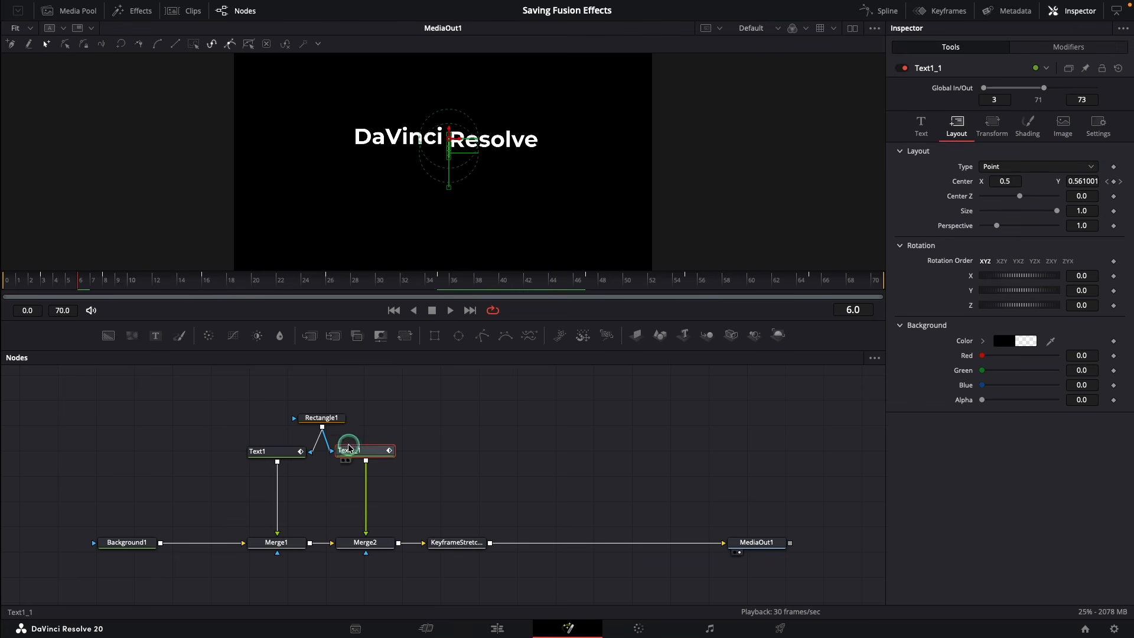
pyautogui.moveTo(427, 286); pyautogui.dragTo(440, 289)
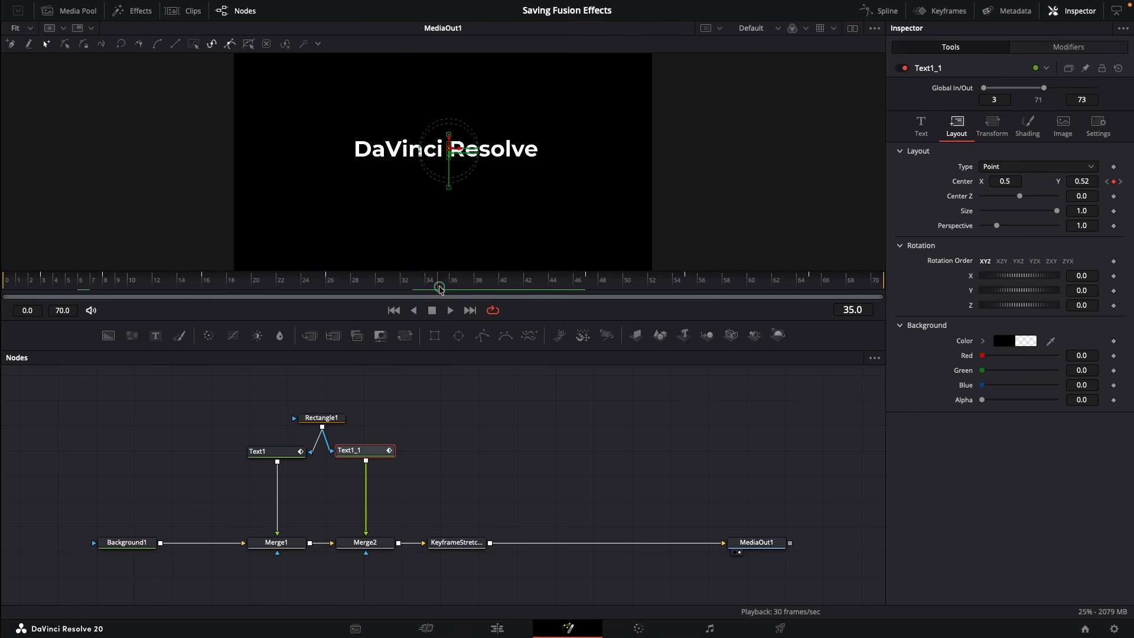
pyautogui.click(436, 540)
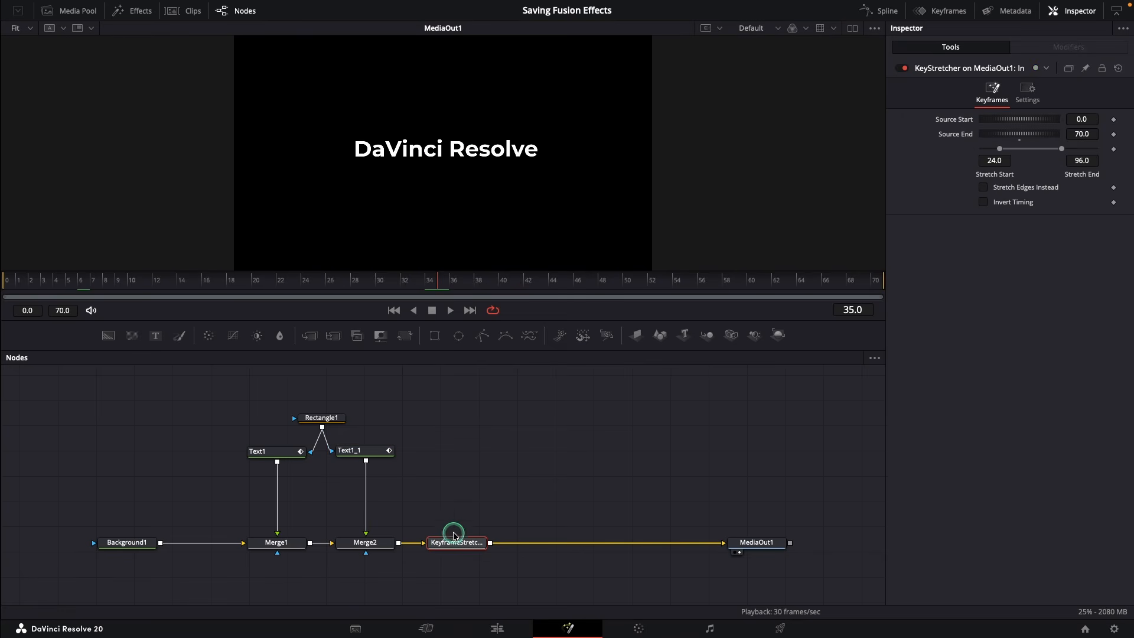
pyautogui.doubleClick(994, 161)
pyautogui.write('36')
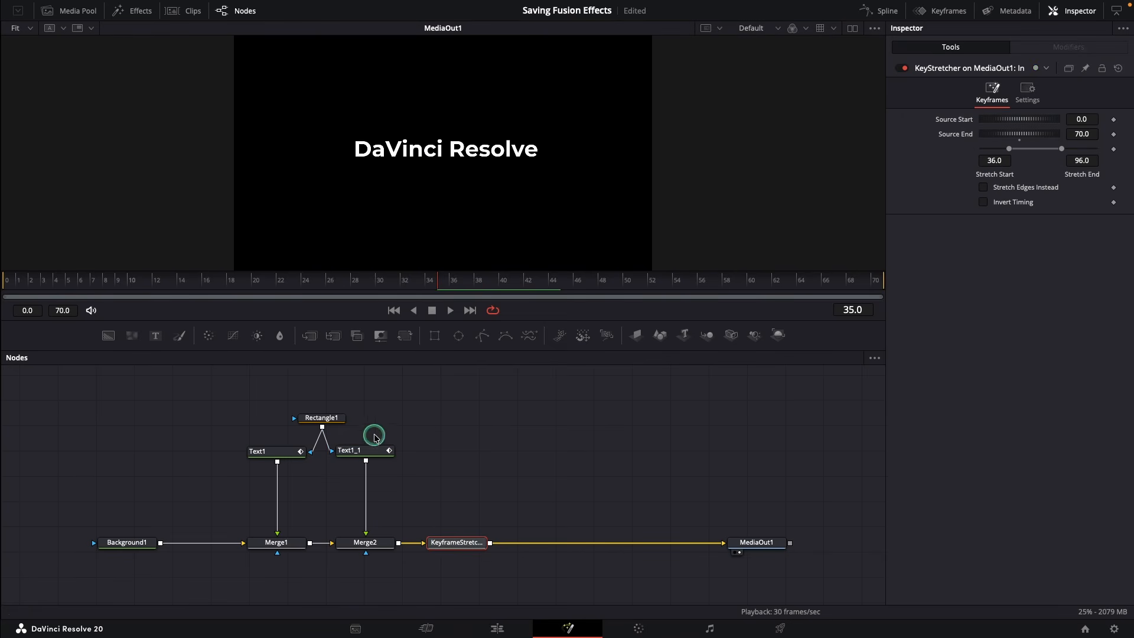
pyautogui.click(295, 451)
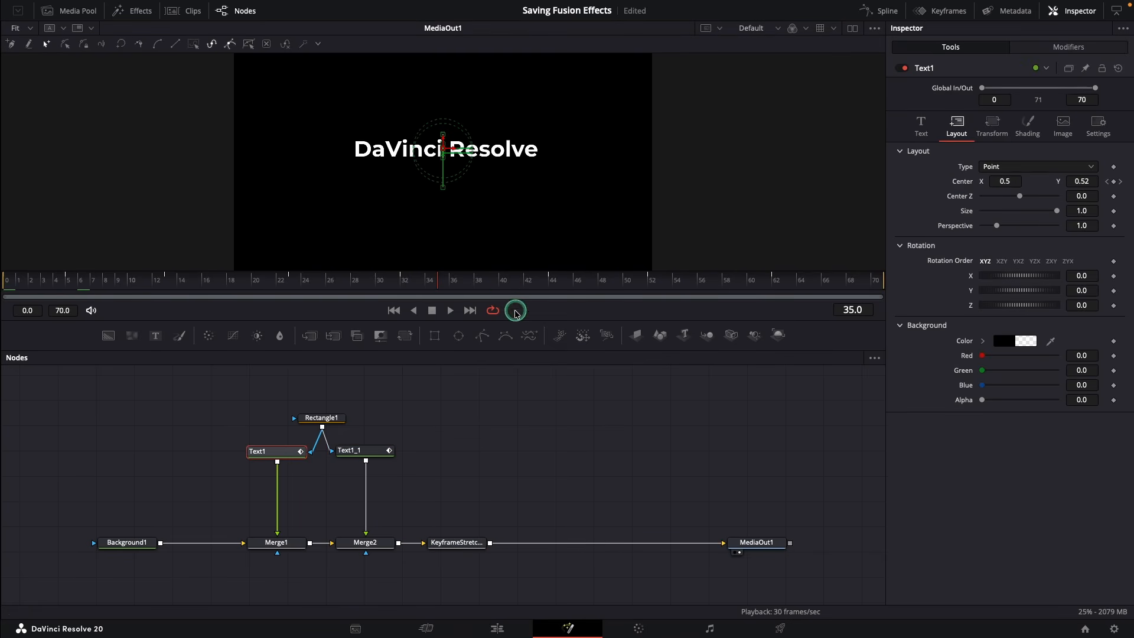
pyautogui.click(451, 541)
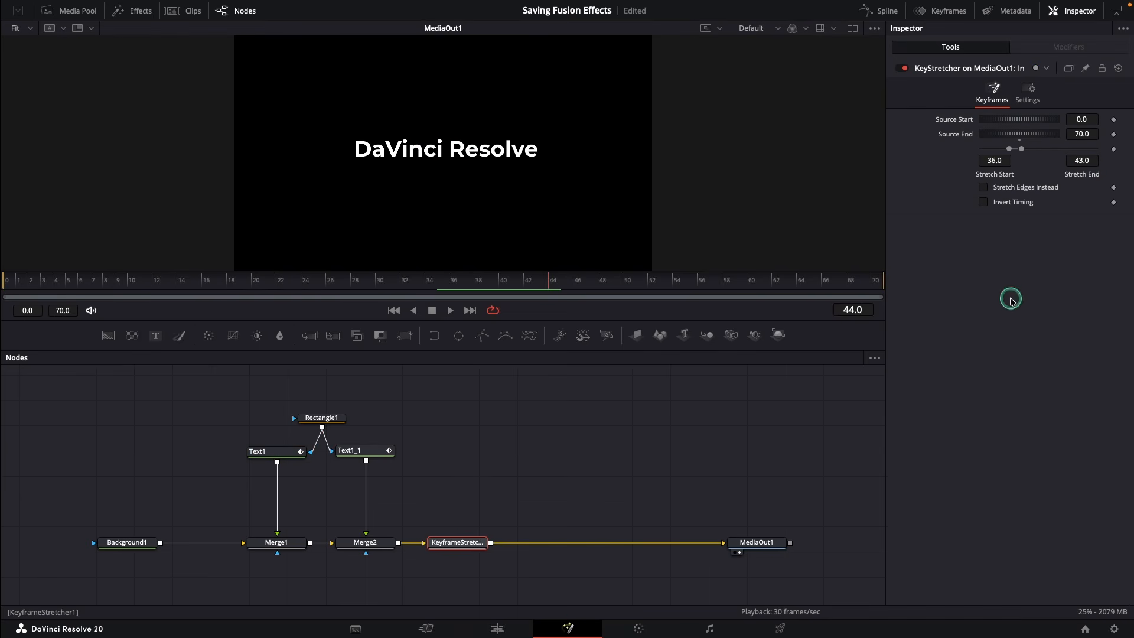
# On the Edit page, lengthen the Fusion Composition clip to 00:00:05:27, shorten it to 00:00:04:19, and preview the animation at each length
pyautogui.click(497, 628)
pyautogui.press('space')
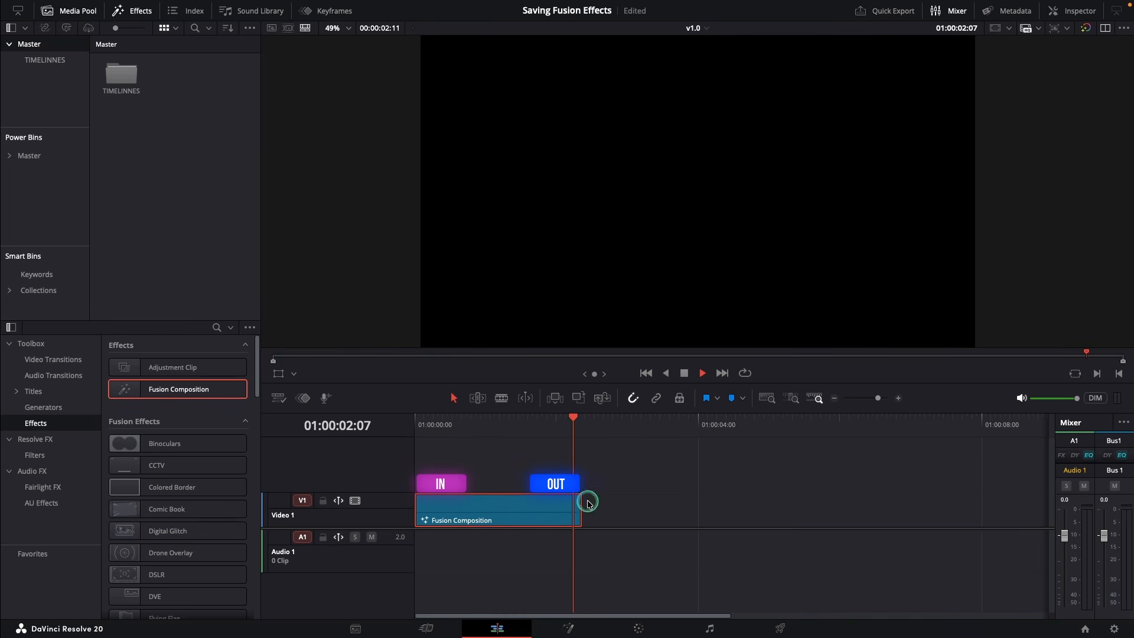
pyautogui.moveTo(581, 508); pyautogui.dragTo(832, 508)
pyautogui.moveTo(543, 430); pyautogui.dragTo(401, 442)
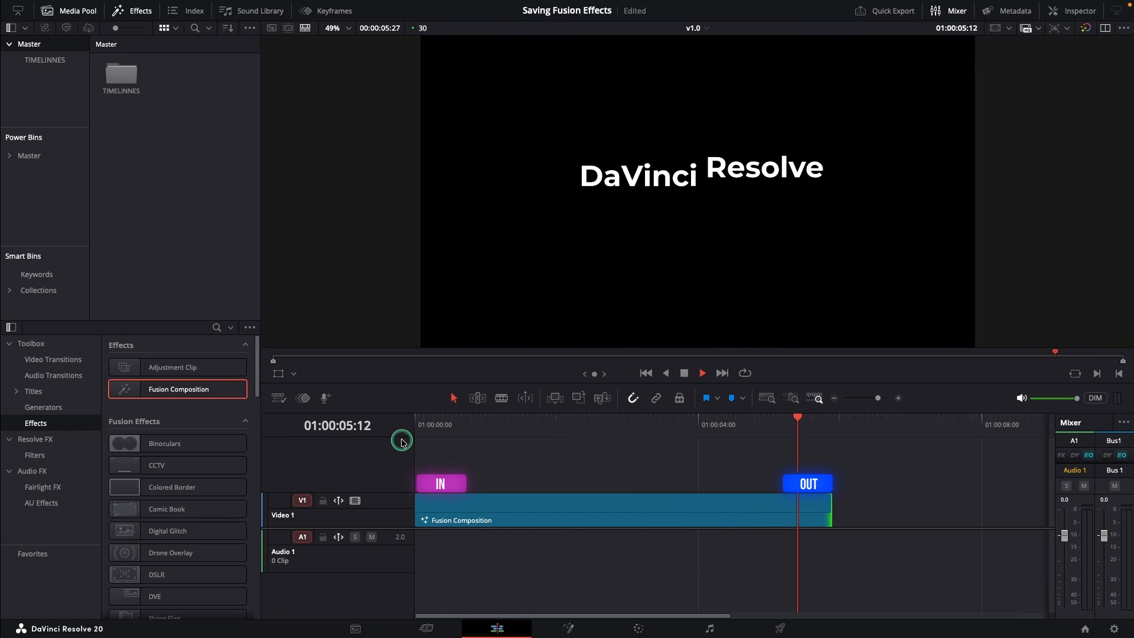
pyautogui.moveTo(827, 509); pyautogui.dragTo(742, 509)
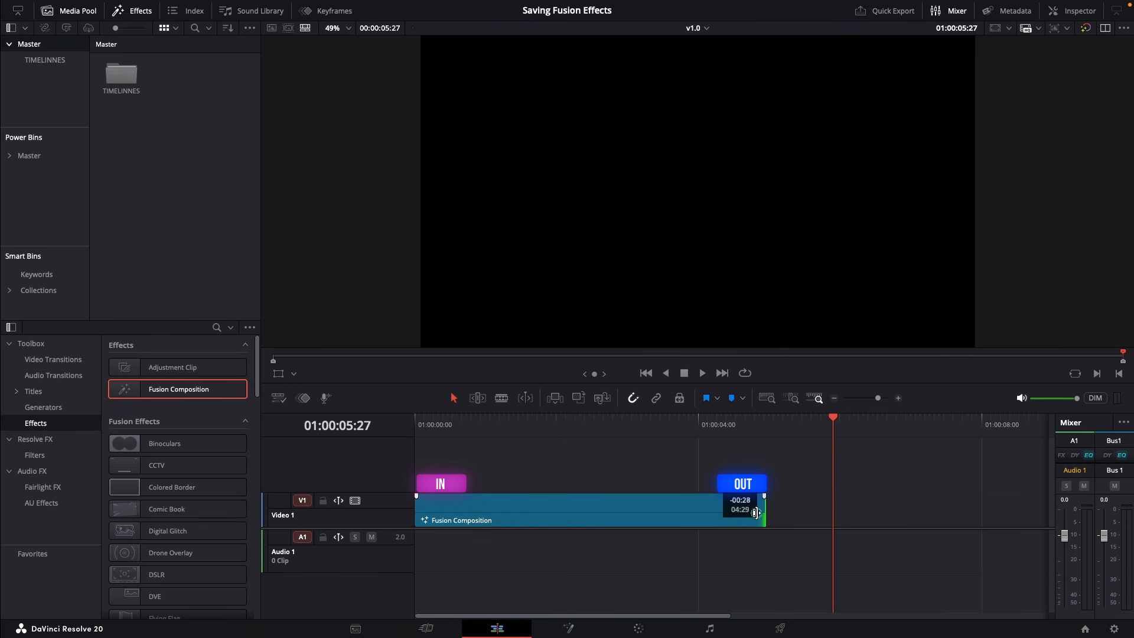
pyautogui.click(675, 425)
pyautogui.press('space')
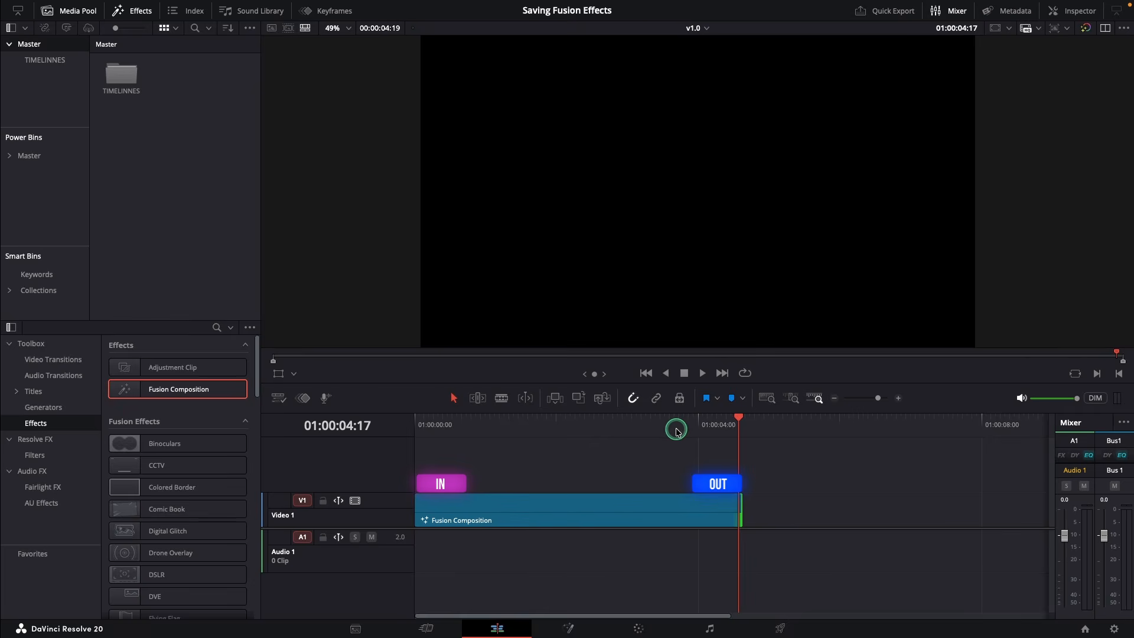
# Back on the Fusion page, set Background1's Alpha to 0.0 and move to frame 39 to view the title
pyautogui.click(568, 629)
pyautogui.click(139, 542)
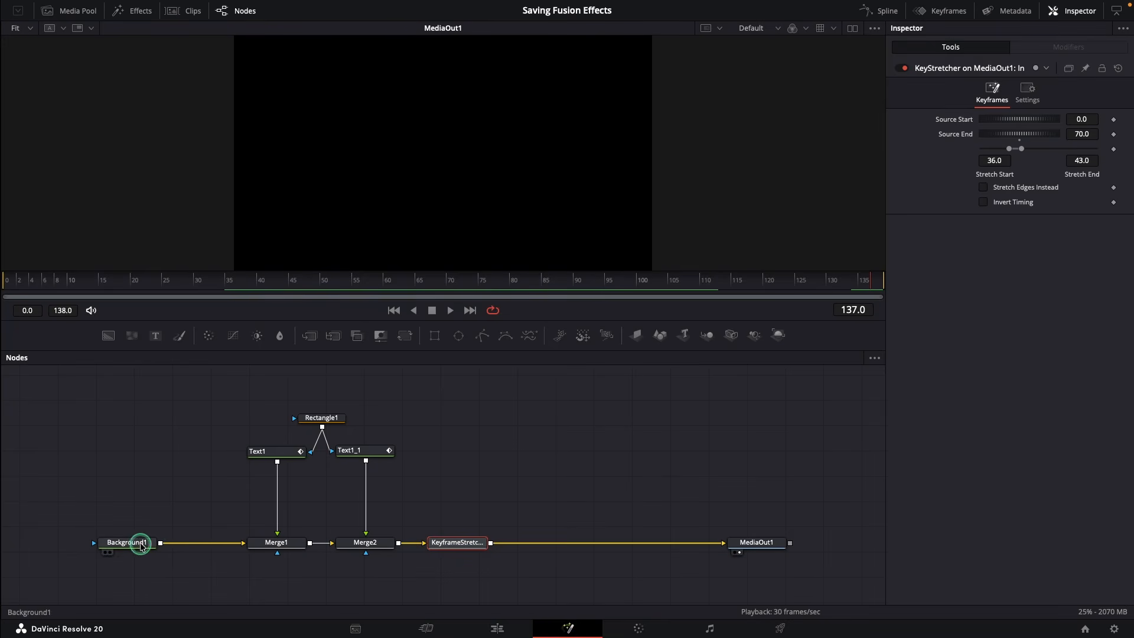
pyautogui.moveTo(1056, 248); pyautogui.dragTo(968, 255)
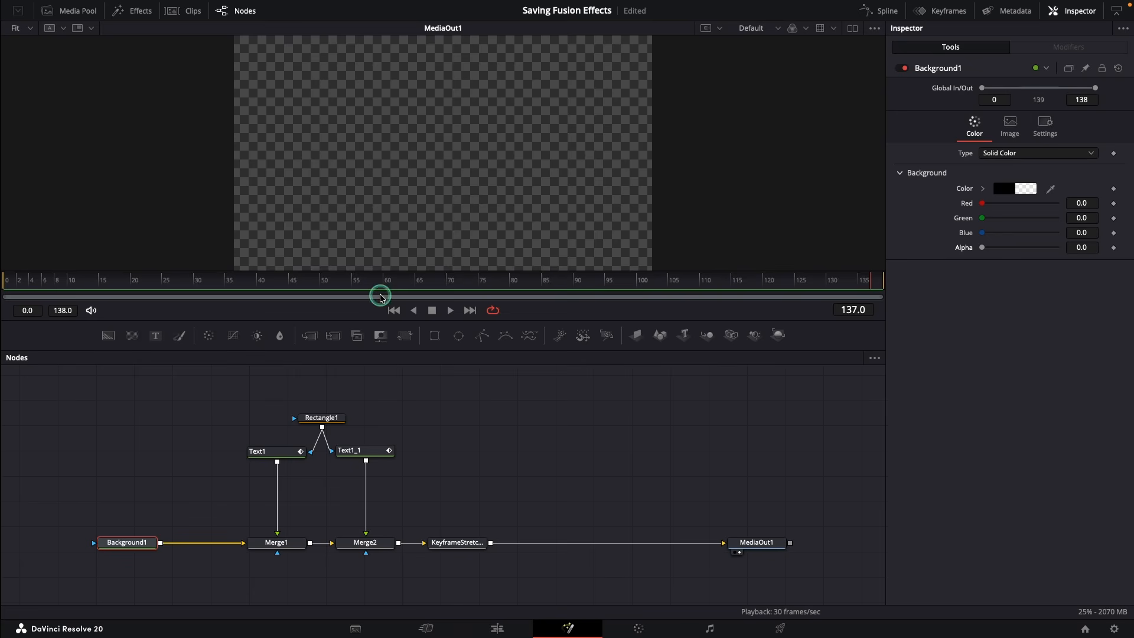
pyautogui.click(263, 280)
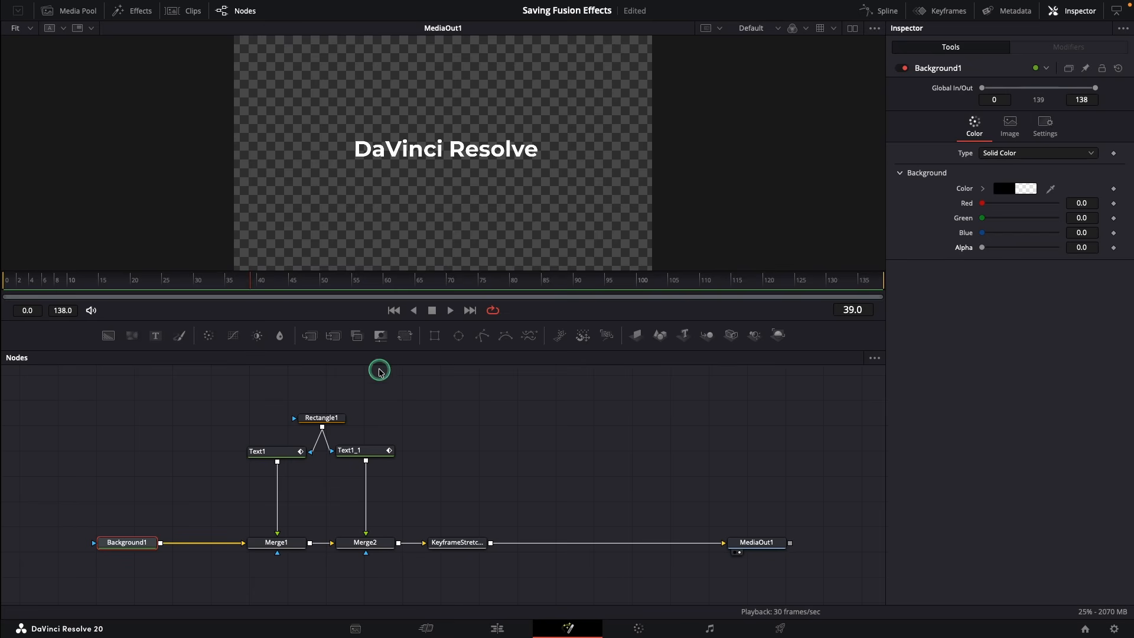
# Review the nodes that make up the title, examining the settings of Text1 and Text1_1
pyautogui.moveTo(427, 384); pyautogui.dragTo(128, 580)
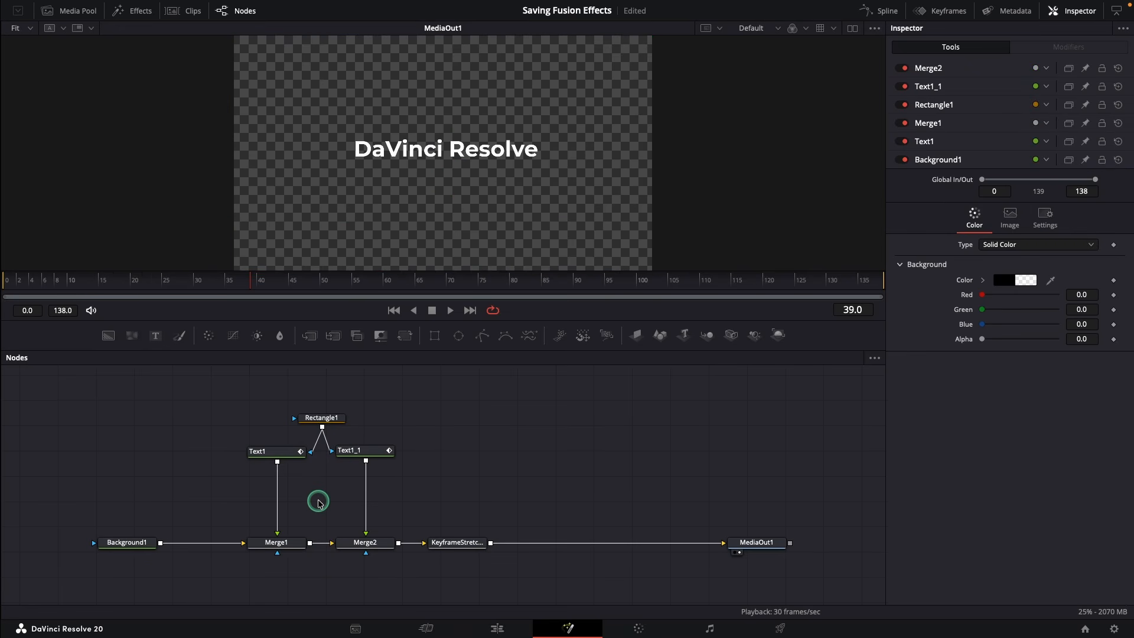
pyautogui.click(266, 451)
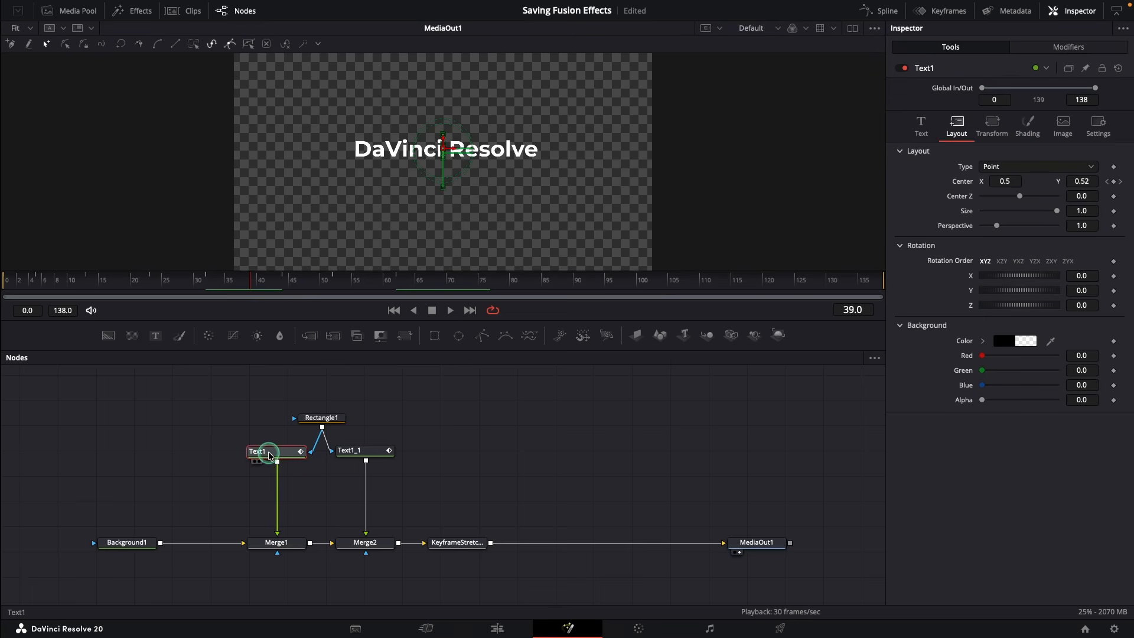
pyautogui.click(389, 452)
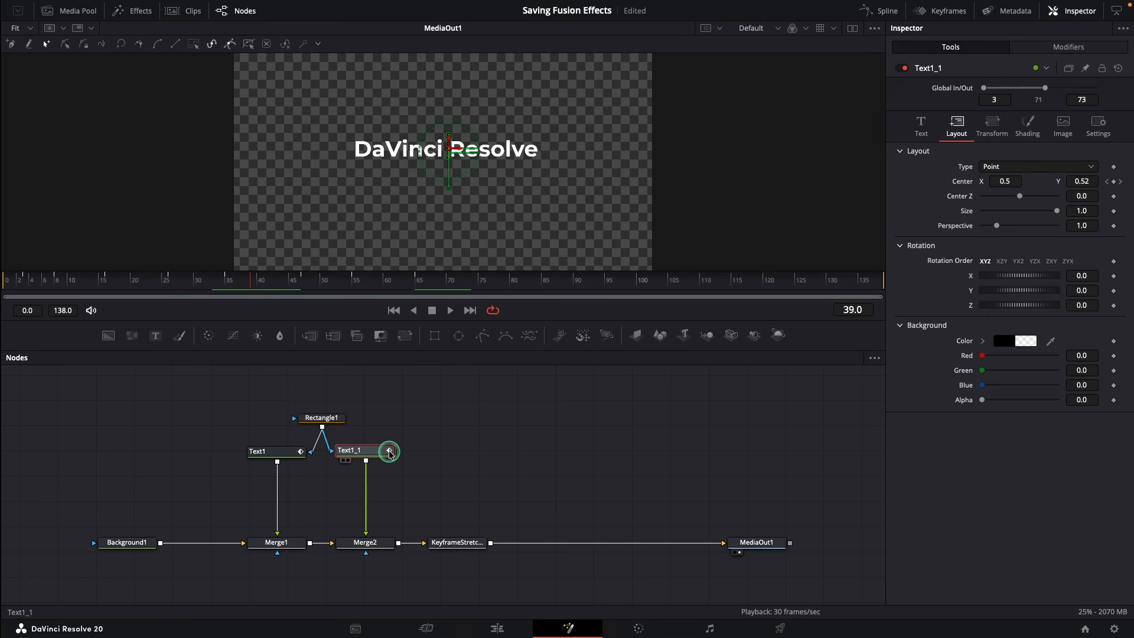
# Check the Keyframe Stretcher node's source and stretch settings
pyautogui.click(459, 449)
pyautogui.click(464, 544)
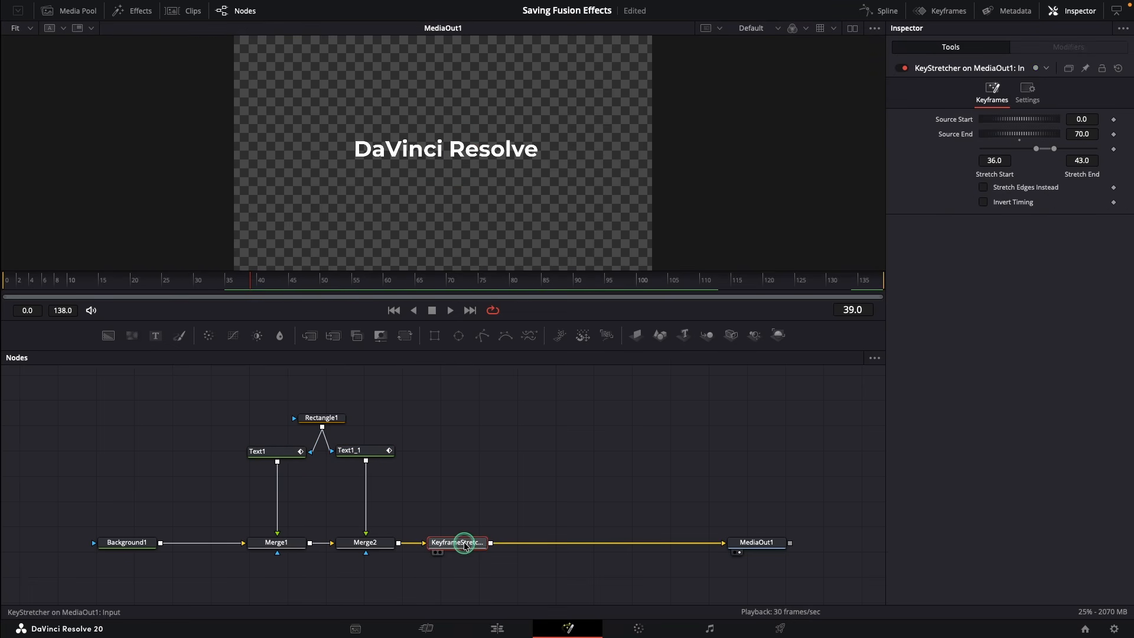
pyautogui.click(445, 461)
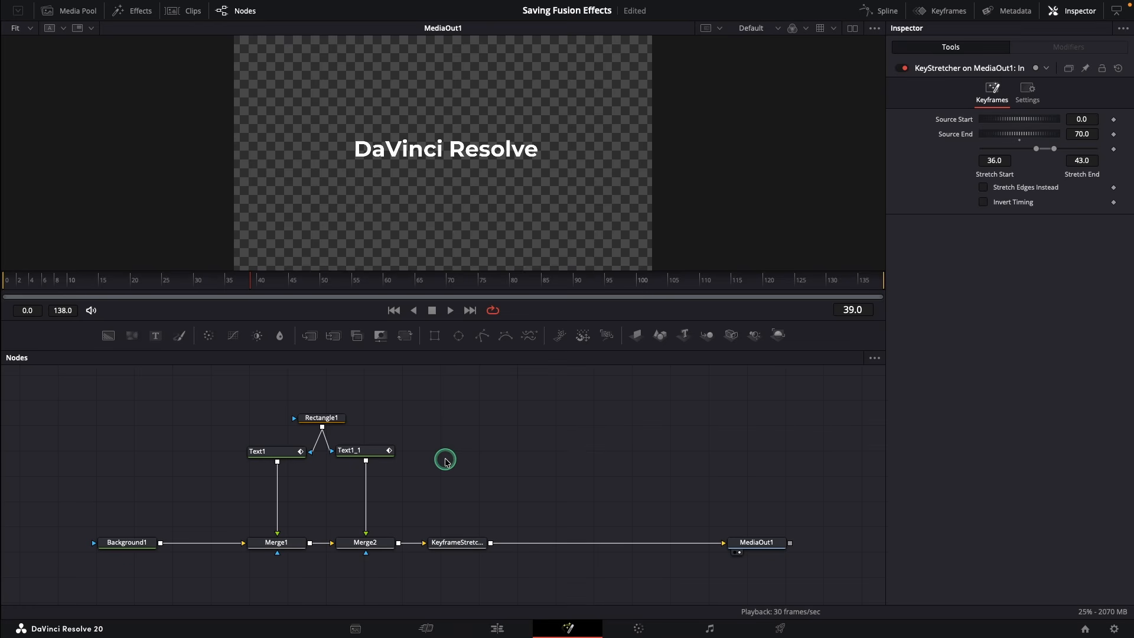
pyautogui.click(283, 452)
pyautogui.keyDown('ctrl'); pyautogui.click(378, 451); pyautogui.keyUp('ctrl')
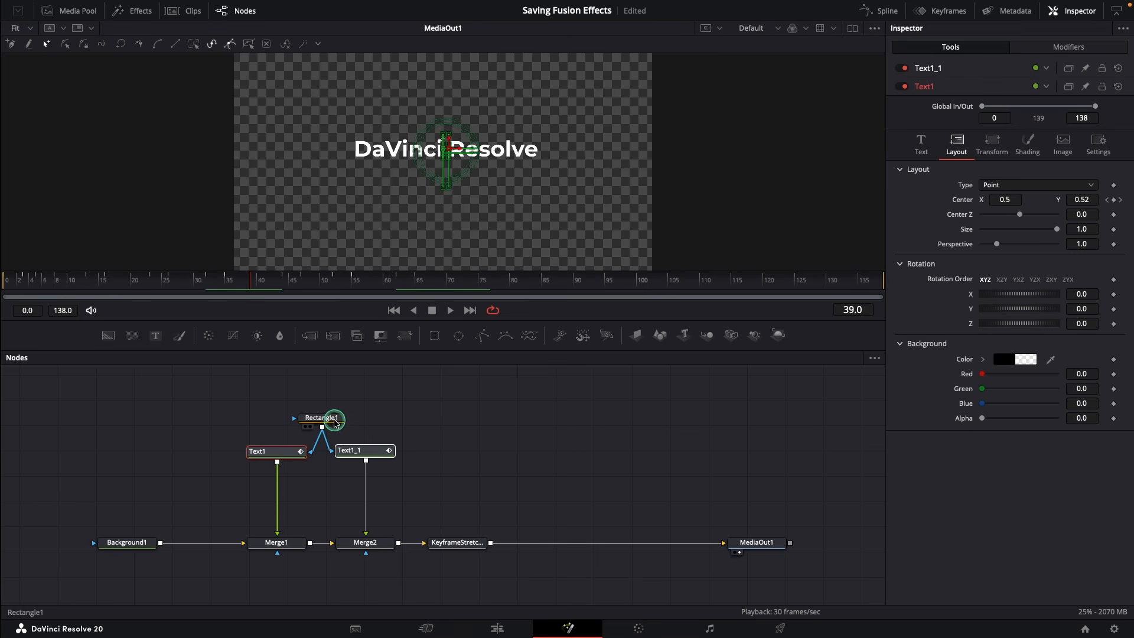
pyautogui.keyDown('ctrl'); pyautogui.click(334, 419); pyautogui.keyUp('ctrl')
pyautogui.moveTo(106, 511); pyautogui.dragTo(476, 565)
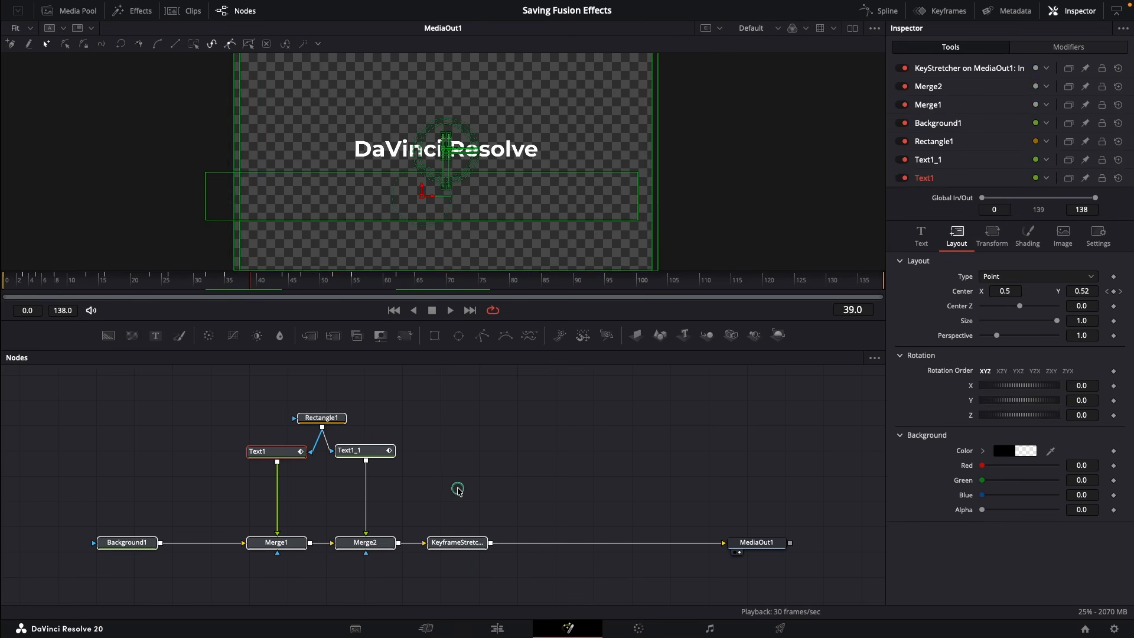
pyautogui.click(457, 490)
# Place Text1 highest and Rectangle1 below the text nodes, and create a macro from all nodes except MediaOut1
pyautogui.moveTo(325, 420); pyautogui.dragTo(274, 432)
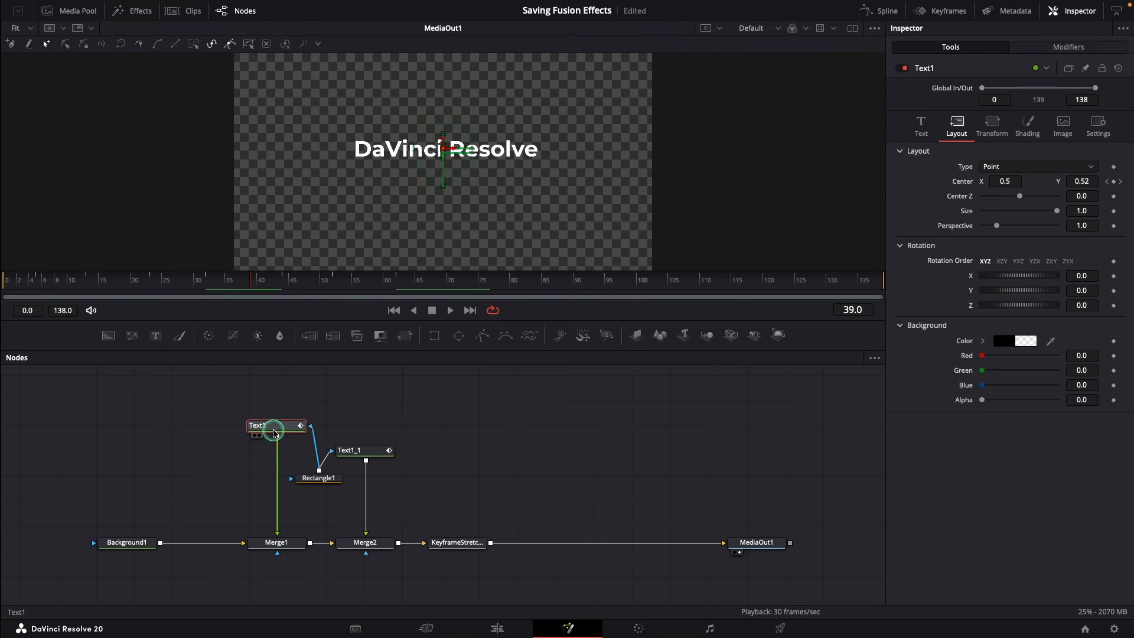
pyautogui.click(255, 403)
pyautogui.moveTo(91, 380); pyautogui.dragTo(464, 576)
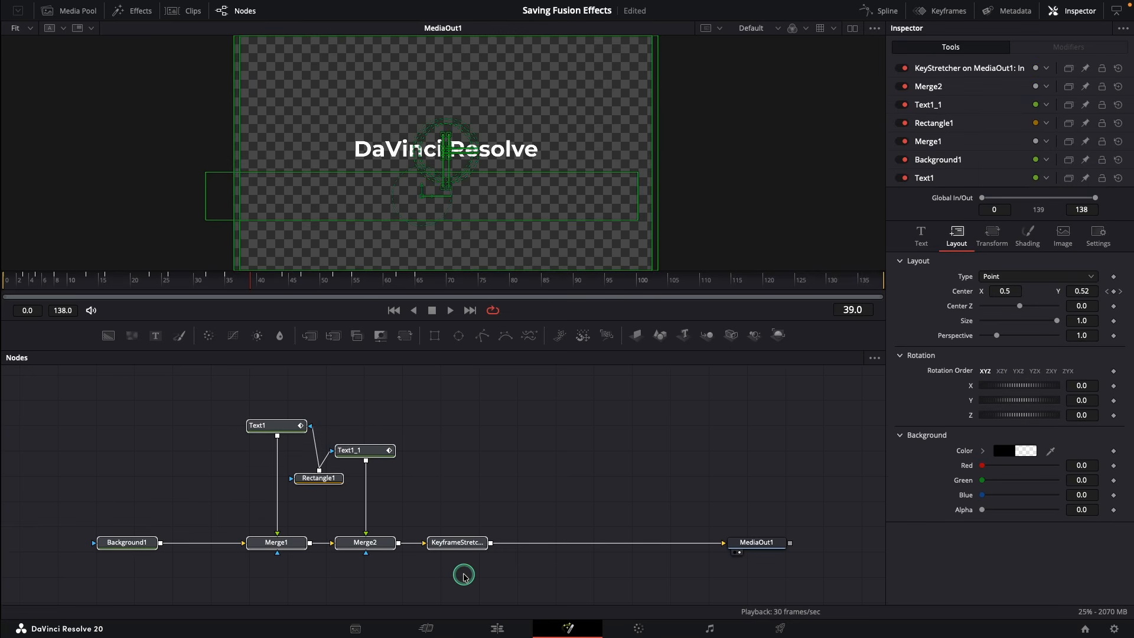
pyautogui.rightClick(455, 542)
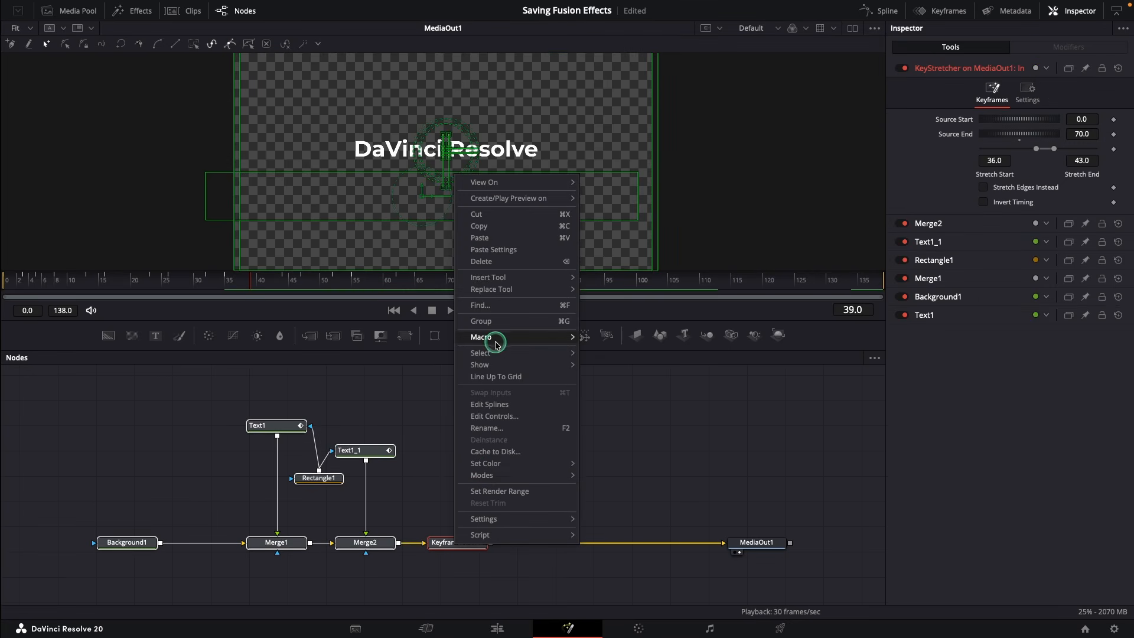
pyautogui.moveTo(496, 343)
pyautogui.click(632, 337)
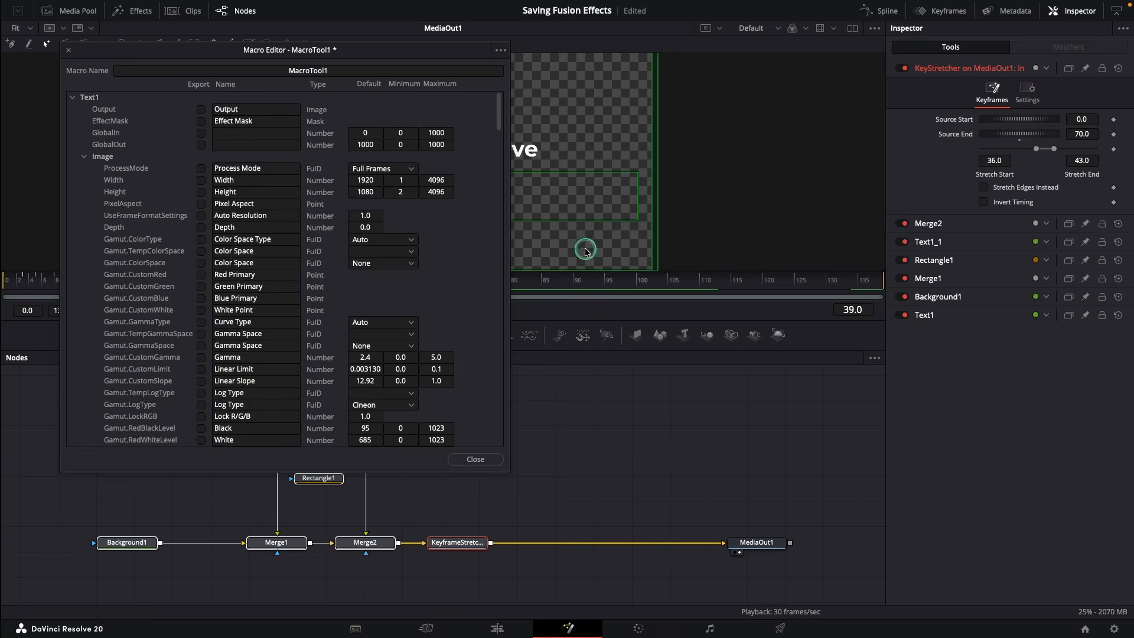
# Name the macro Bounce v1 and export Text1's Styled Text, Font, Style, Color, Green 1, Blue 1, Alpha 1 and Size controls
pyautogui.click(364, 70)
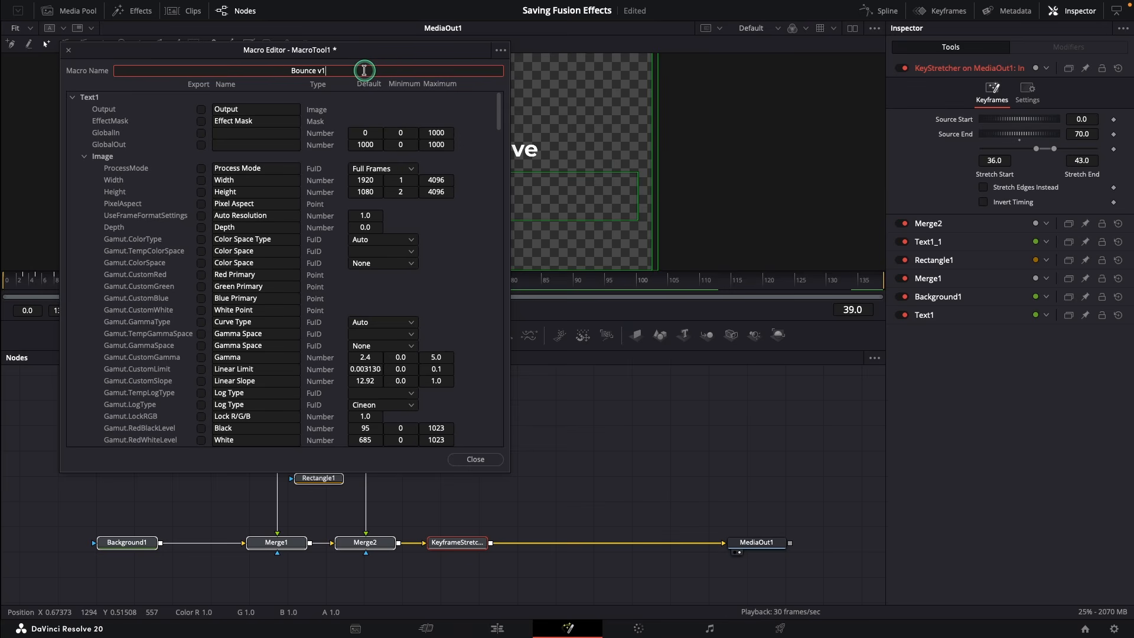
pyautogui.click(74, 98)
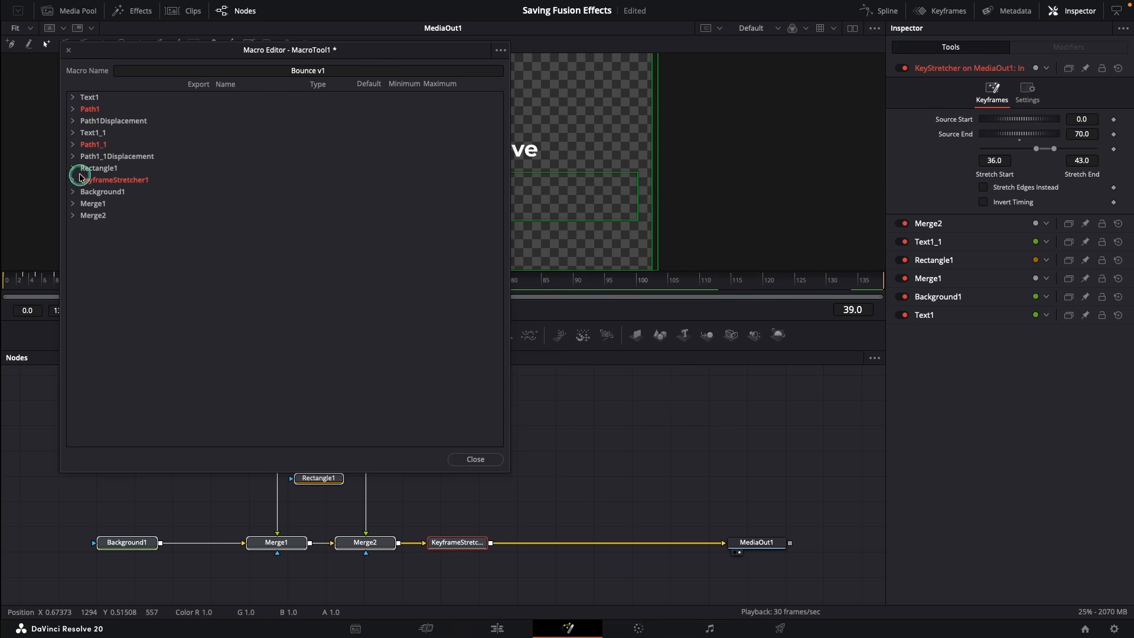
pyautogui.click(73, 98)
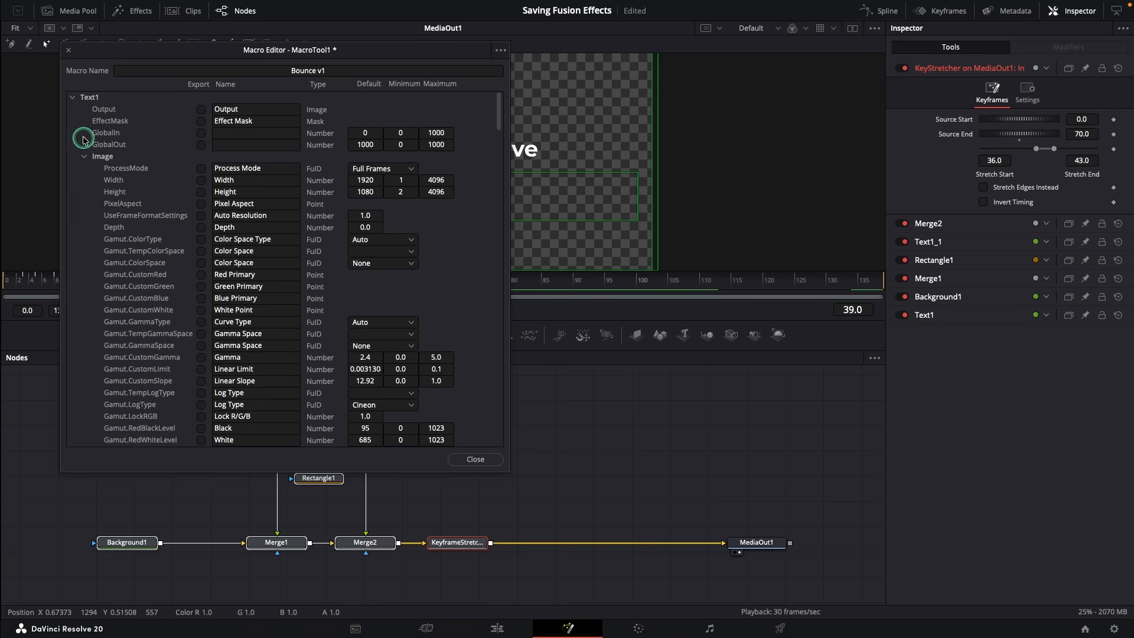
pyautogui.click(85, 157)
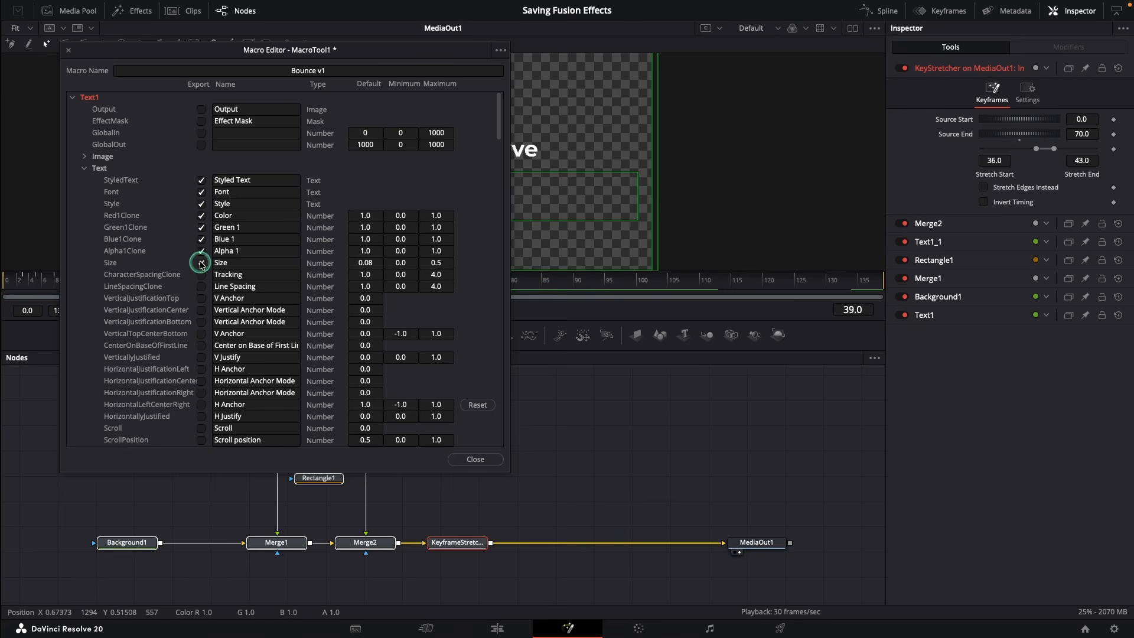
# Export Text1_1's Styled Text, Font, Style, Color and Size controls in the macro
pyautogui.click(73, 97)
pyautogui.click(73, 132)
pyautogui.click(84, 192)
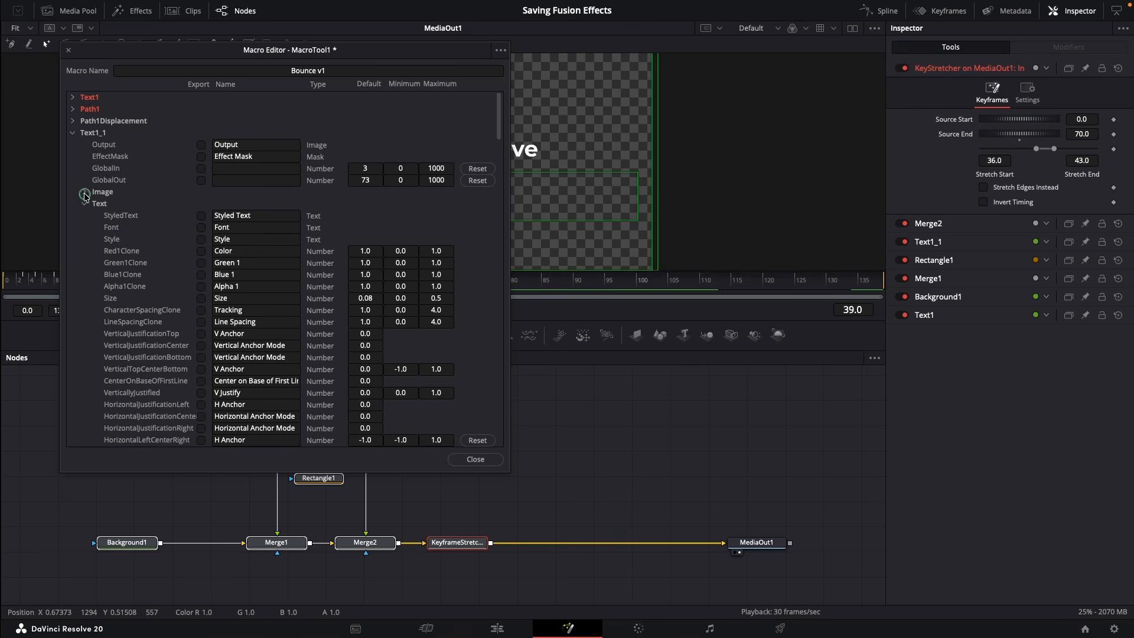
pyautogui.click(201, 215)
pyautogui.click(78, 140)
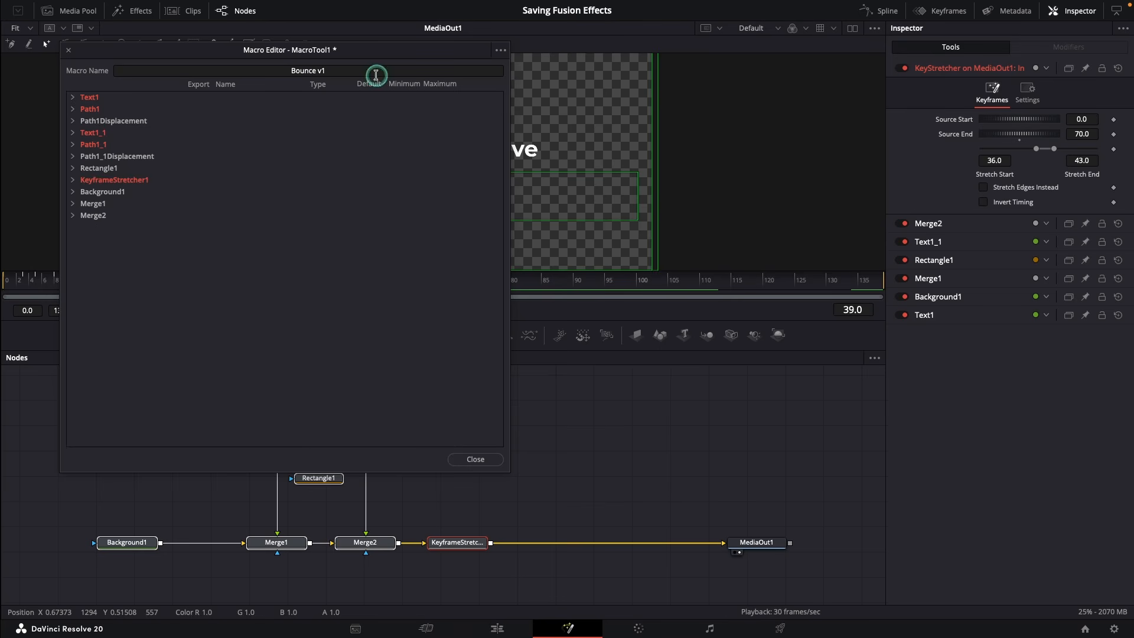
# Save the macro as Bounce v1 in the titles folder under Templates and Edit, and close the Macro Editor
pyautogui.click(500, 50)
pyautogui.click(519, 104)
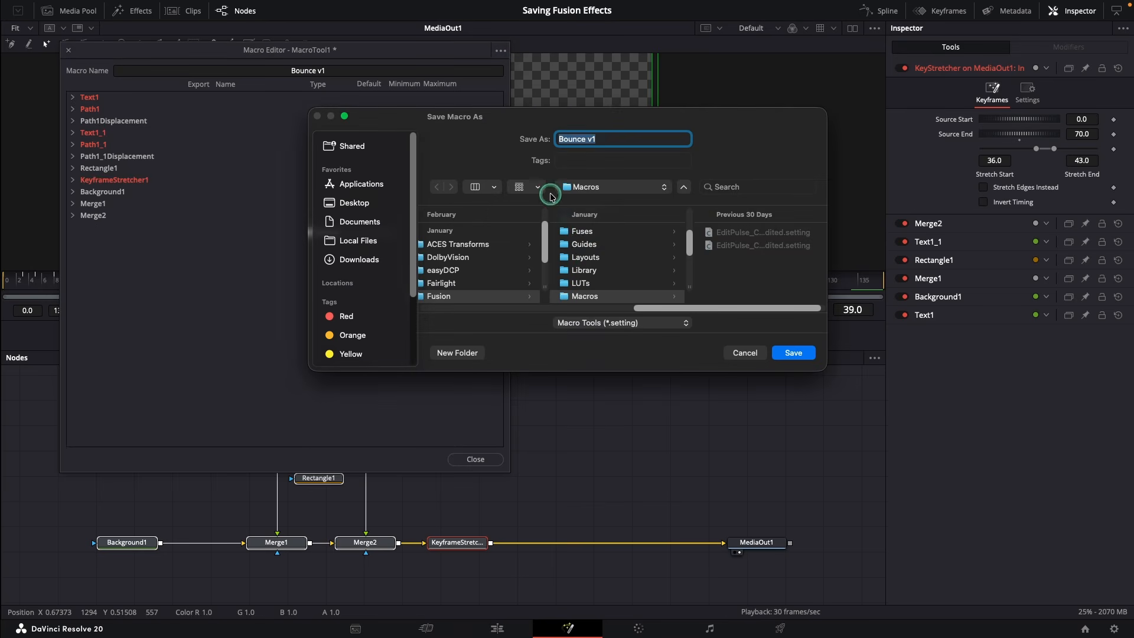
pyautogui.scroll(-3, 593, 272)
pyautogui.click(597, 291)
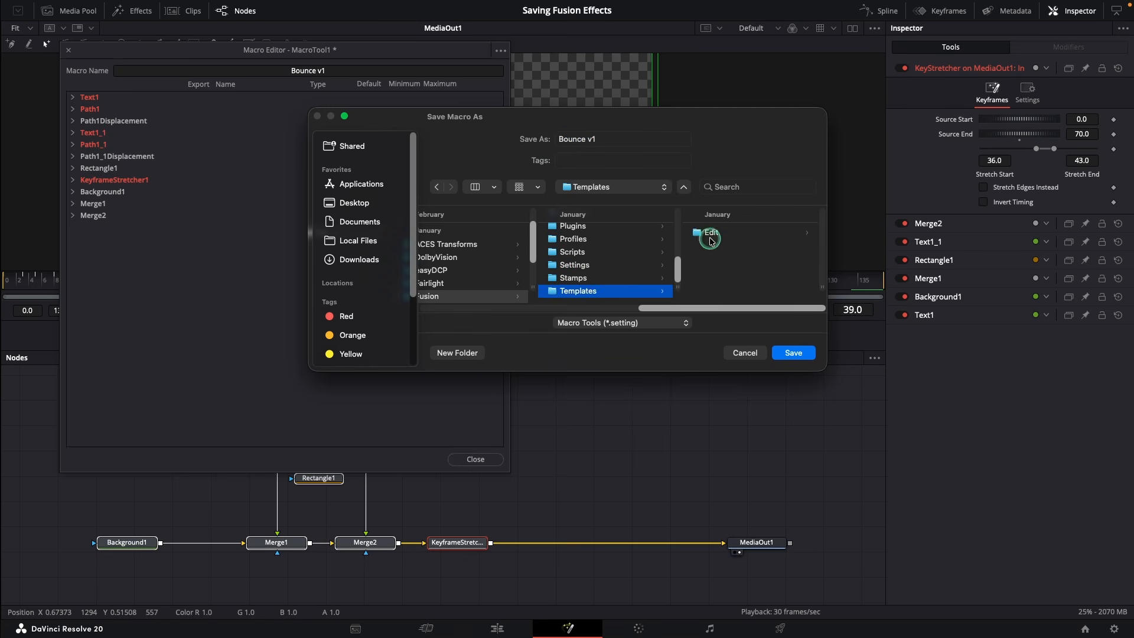
pyautogui.click(712, 234)
pyautogui.click(719, 234)
pyautogui.click(792, 353)
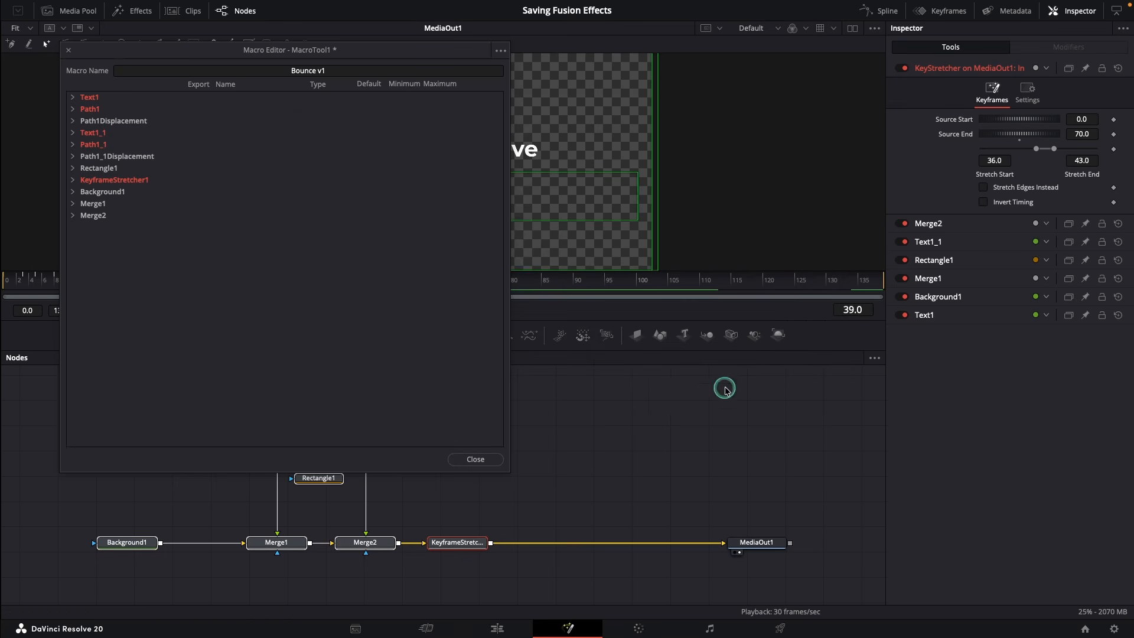
pyautogui.click(482, 460)
# On the Edit page, search the effects for "bounce v" and place the Bounce v1 title on Video 1 after the Fusion Composition
pyautogui.click(497, 620)
pyautogui.click(216, 328)
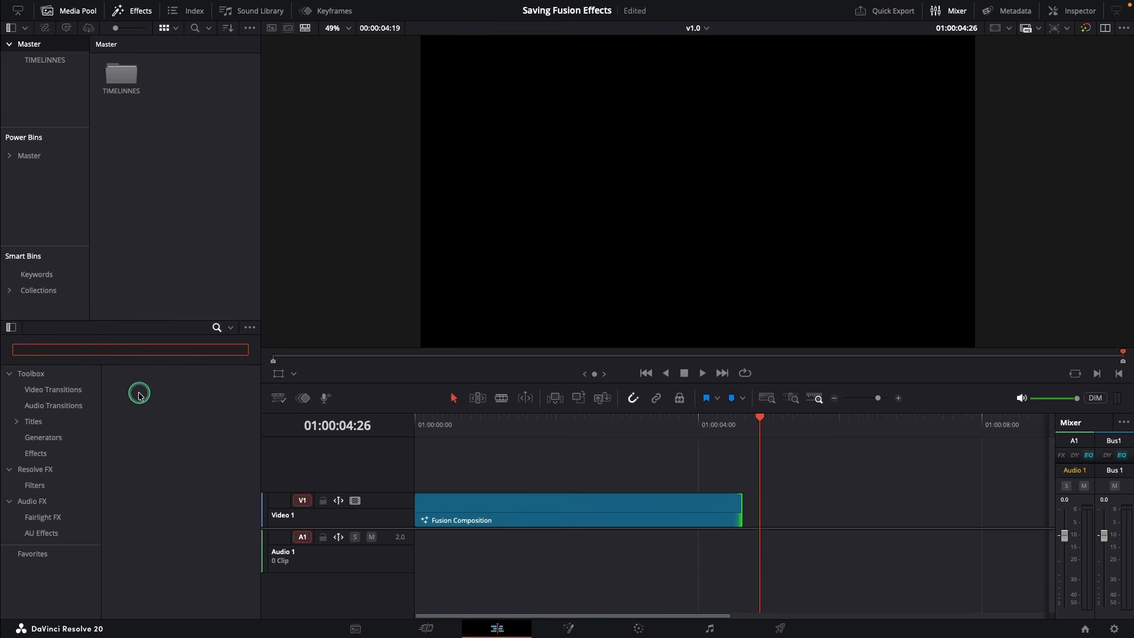
pyautogui.write('bounce v')
pyautogui.moveTo(127, 397); pyautogui.dragTo(815, 508)
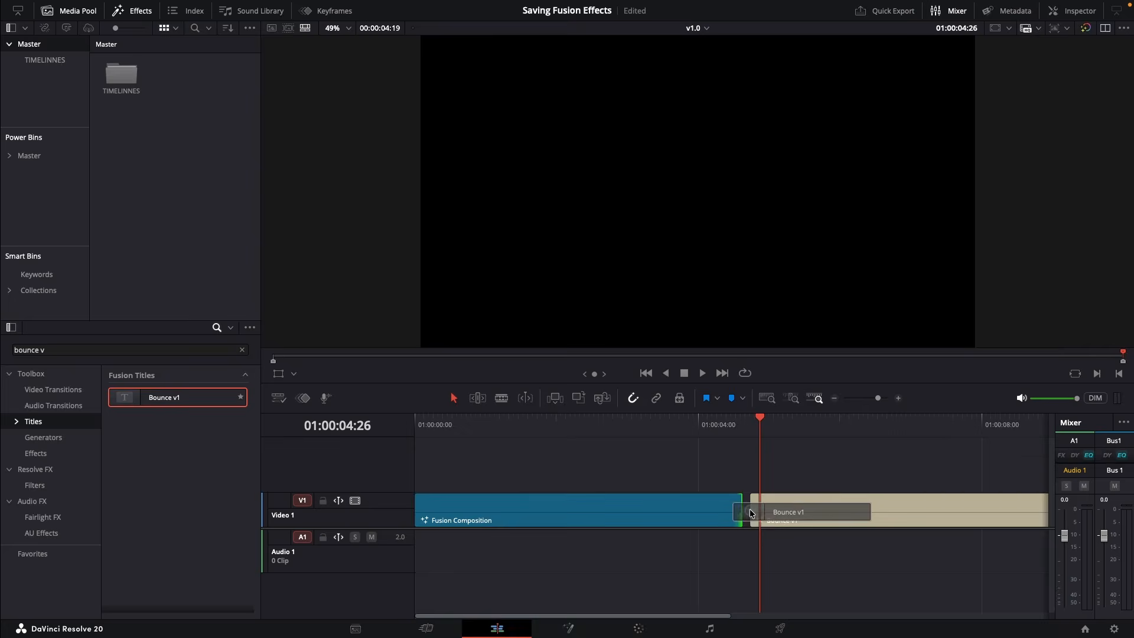
# Preview the Bounce v1 title on the timeline and check its text controls in the Inspector
pyautogui.click(582, 425)
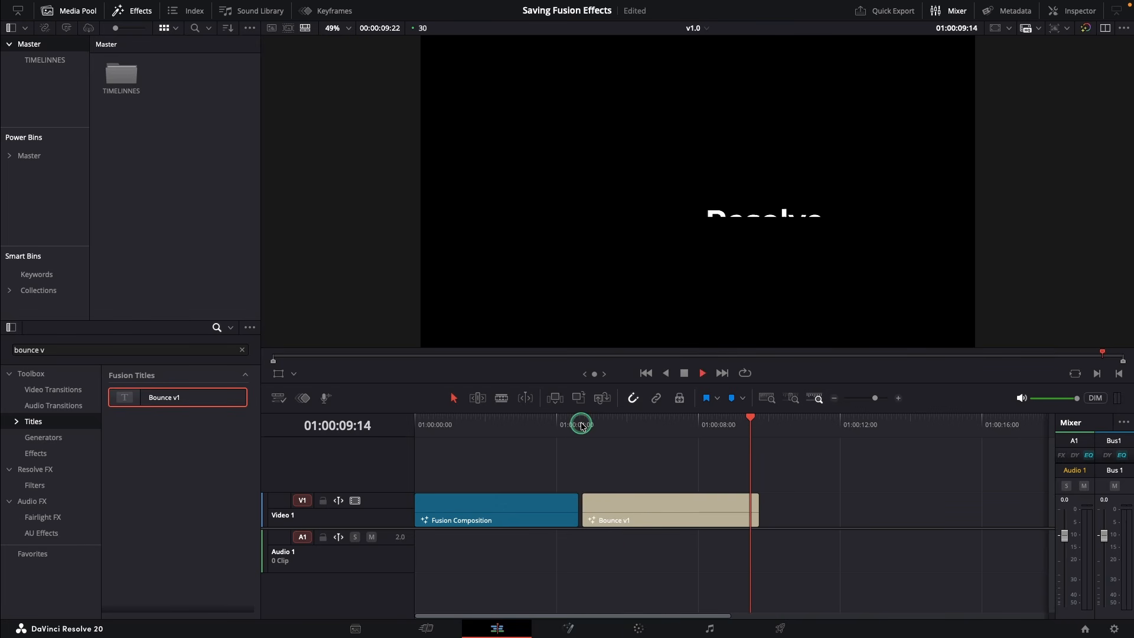
pyautogui.click(647, 514)
pyautogui.click(1073, 11)
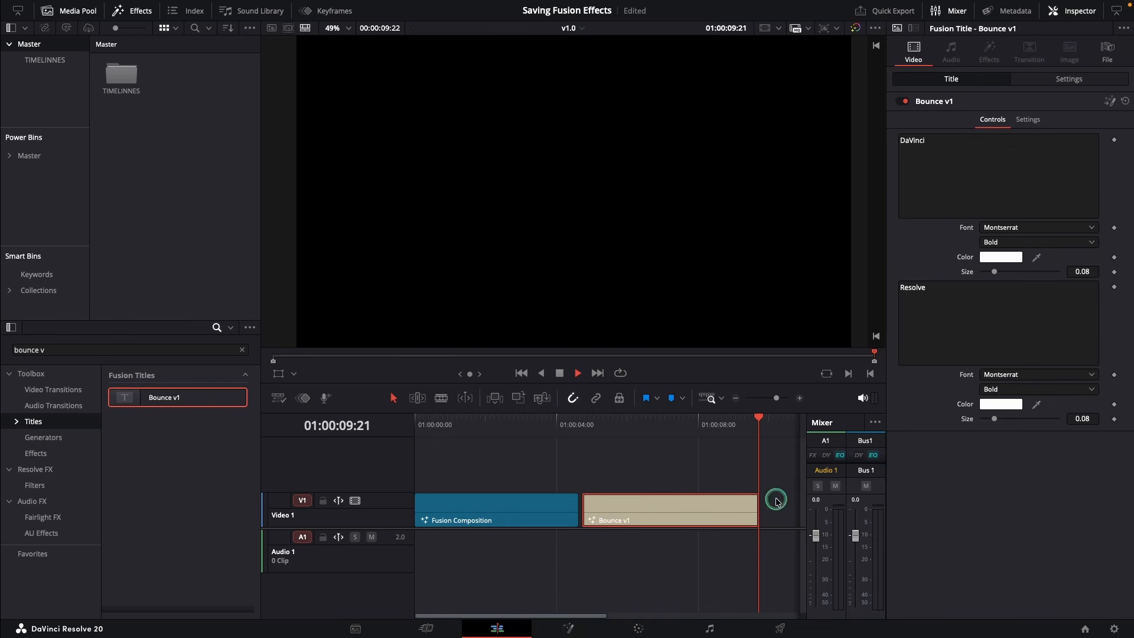
# Open the Bounce v1 clip on the Fusion page, expand its macro group and arrange MediaOut1 clear of the group
pyautogui.rightClick(674, 518)
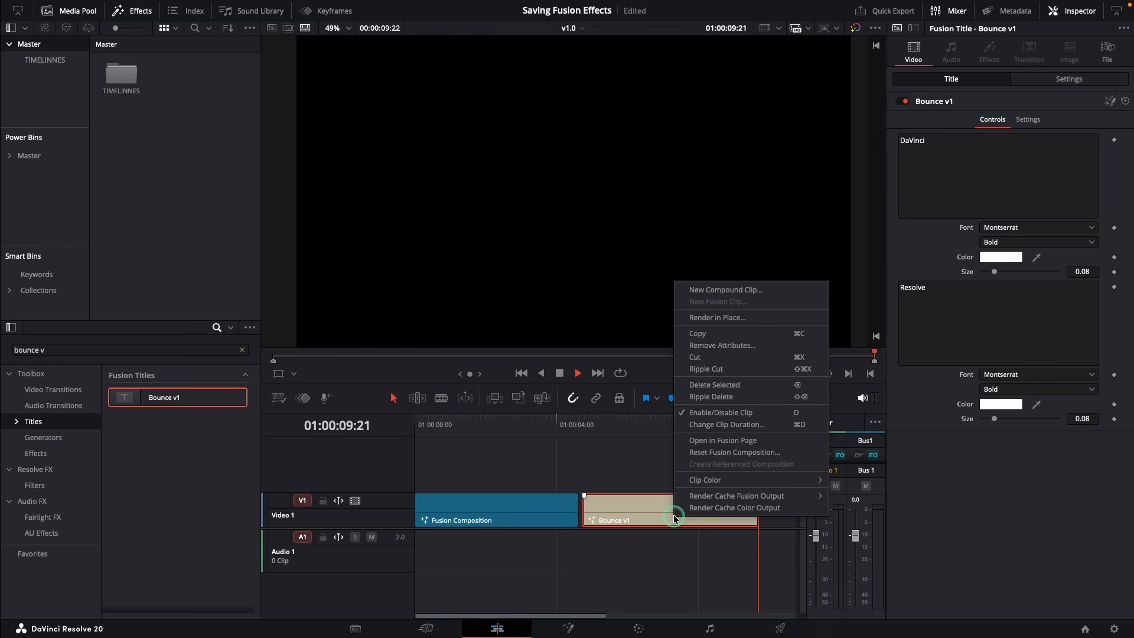
pyautogui.click(727, 440)
pyautogui.doubleClick(186, 425)
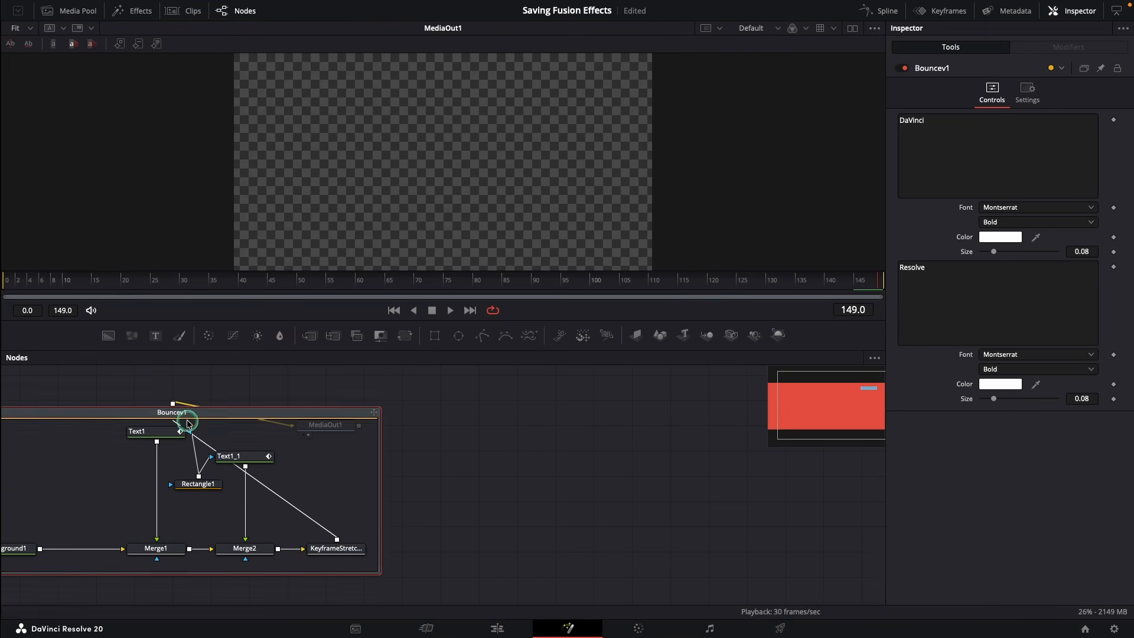
pyautogui.moveTo(190, 415); pyautogui.dragTo(285, 456)
pyautogui.moveTo(325, 424); pyautogui.dragTo(664, 467)
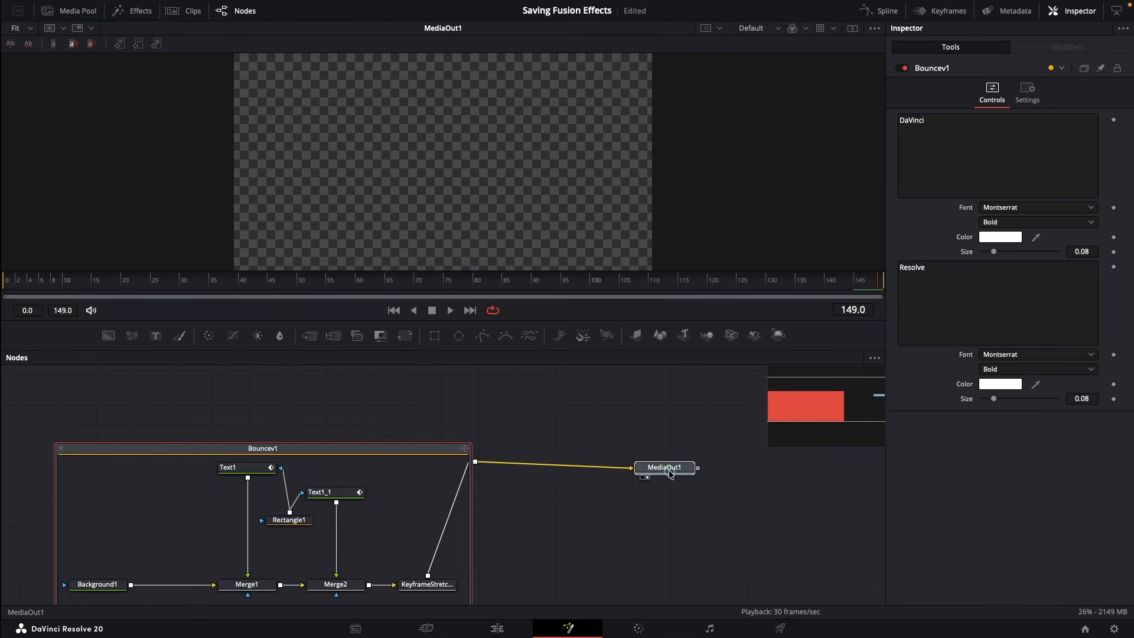
pyautogui.moveTo(427, 458); pyautogui.dragTo(460, 387)
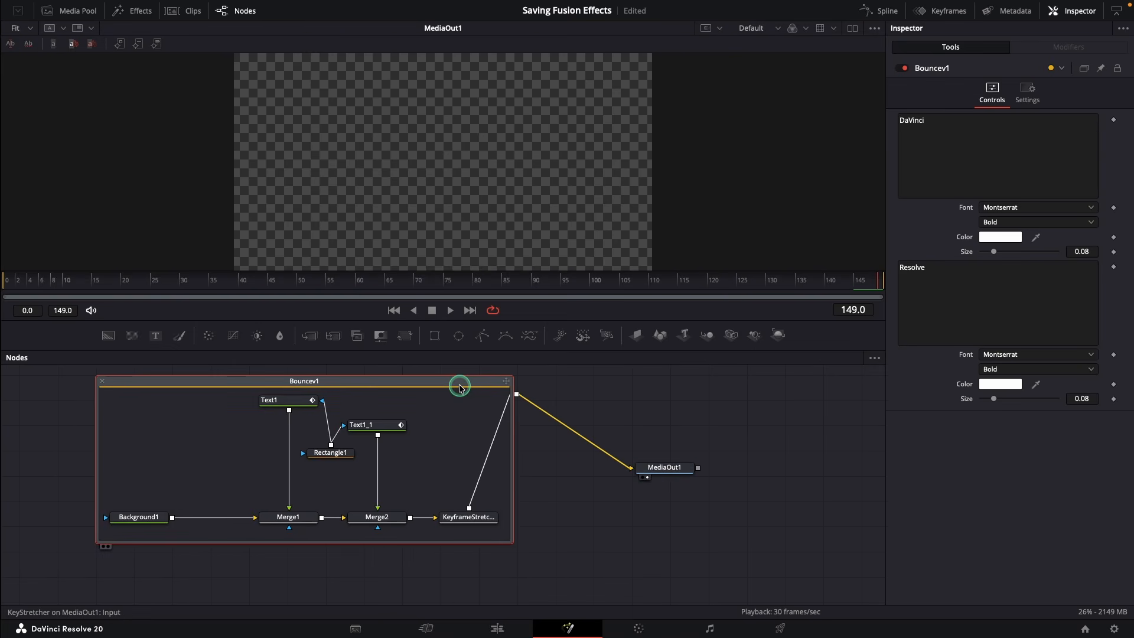
pyautogui.click(380, 431)
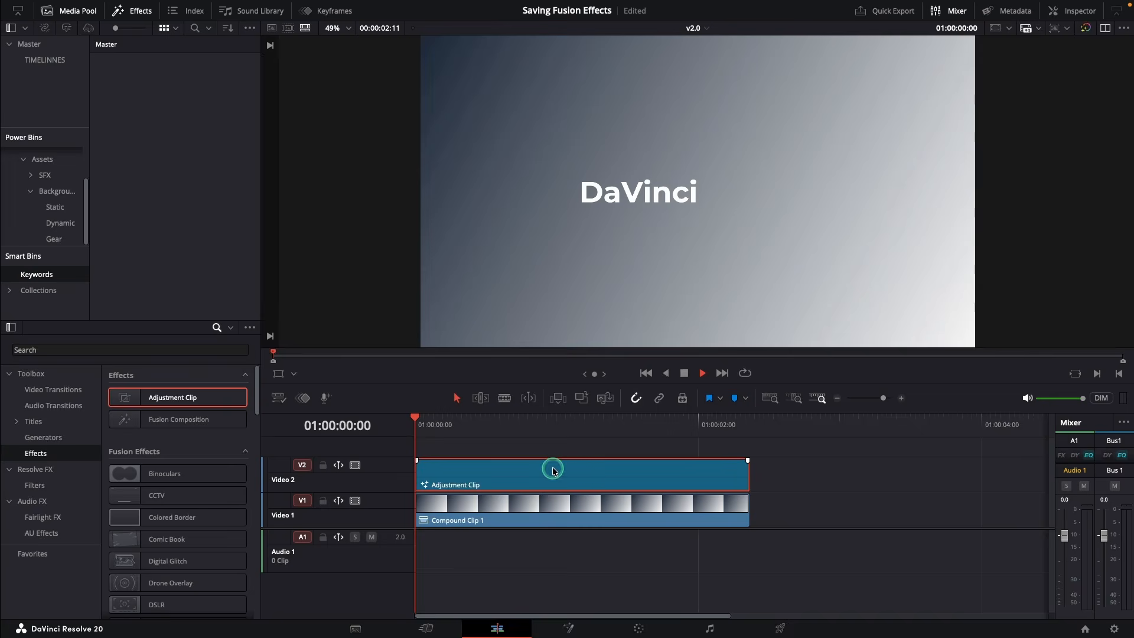
# Open the v2.0 timeline's Adjustment Clip on the Fusion page, play its title animation and move to frame 28
pyautogui.rightClick(551, 468)
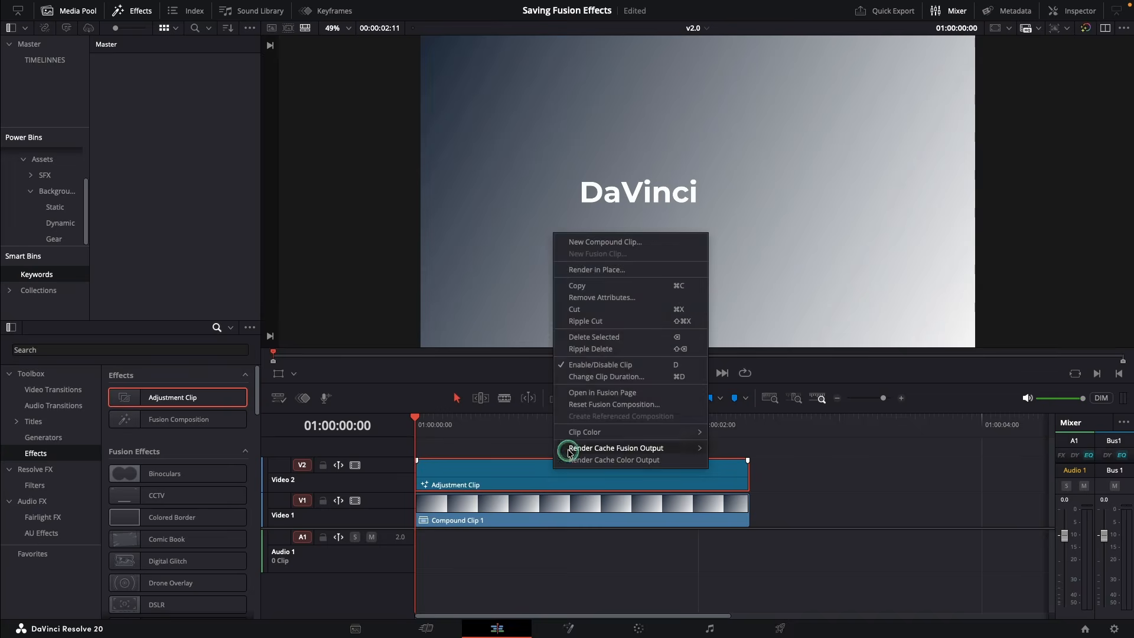
pyautogui.click(590, 393)
pyautogui.click(451, 311)
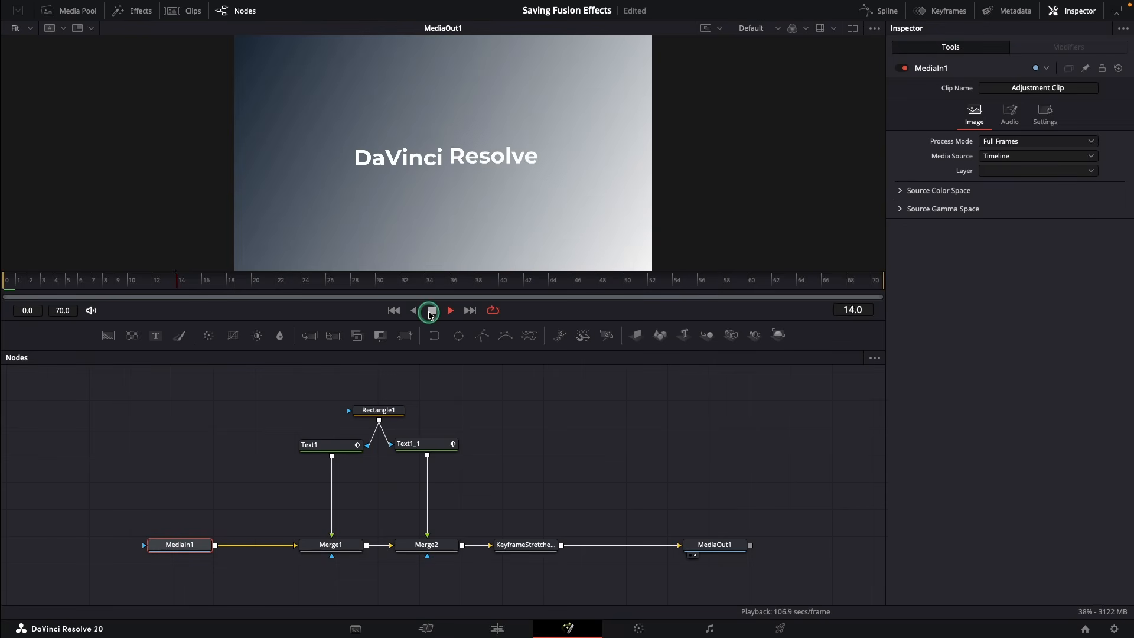
pyautogui.click(431, 311)
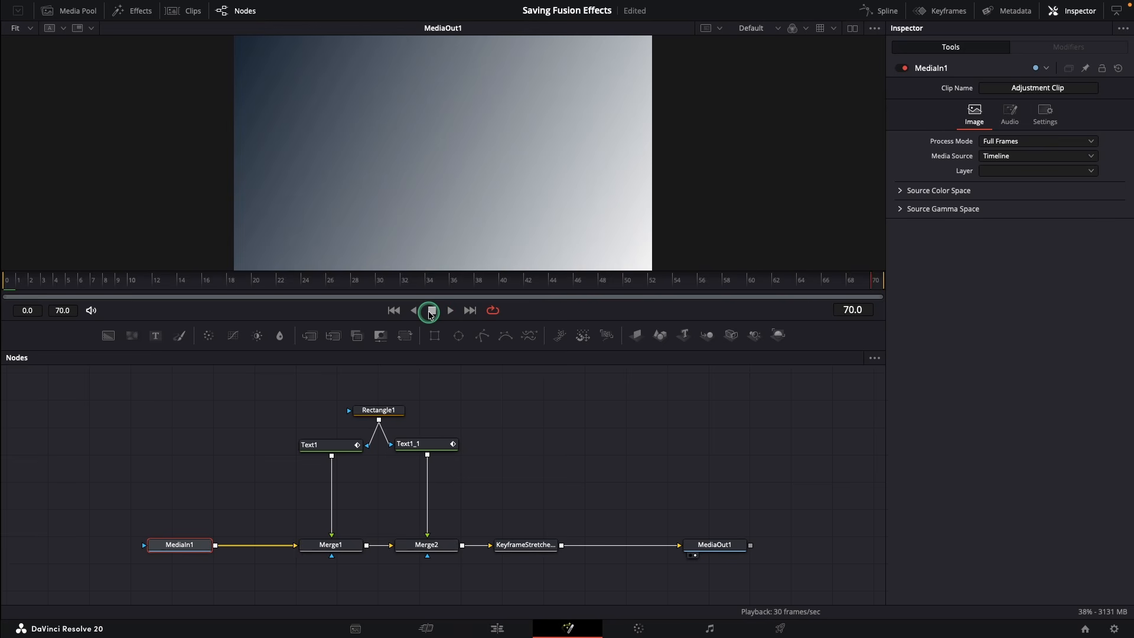
pyautogui.moveTo(380, 286); pyautogui.dragTo(362, 288)
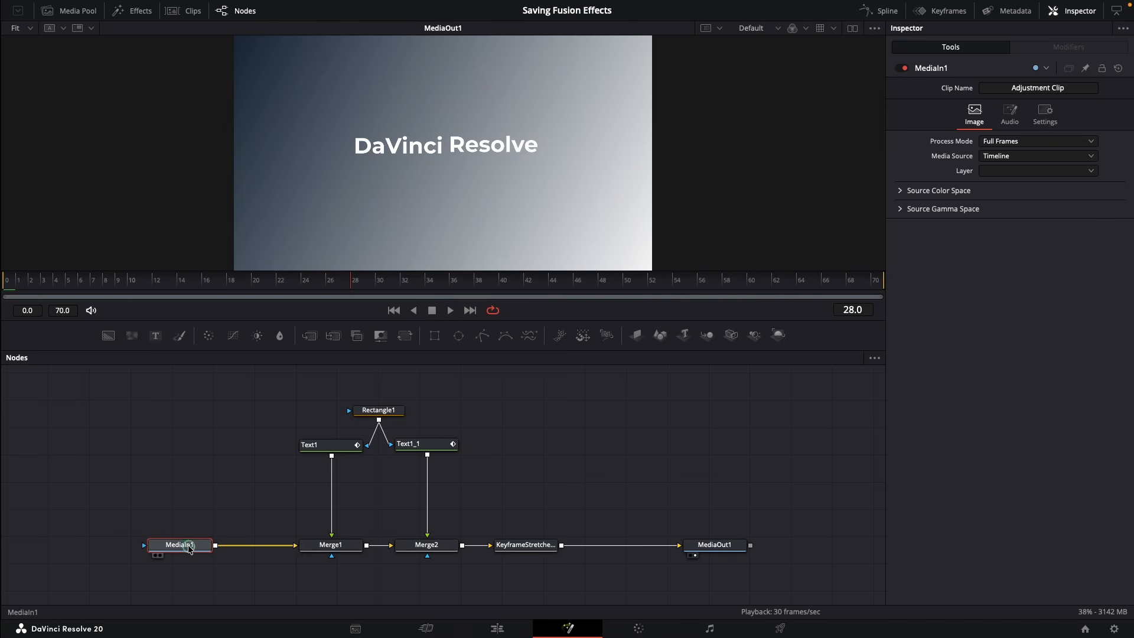
pyautogui.moveTo(189, 546)
pyautogui.mouseDown()
pyautogui.moveTo(197, 484)
pyautogui.moveTo(189, 546)
pyautogui.mouseUp()
pyautogui.click(217, 515)
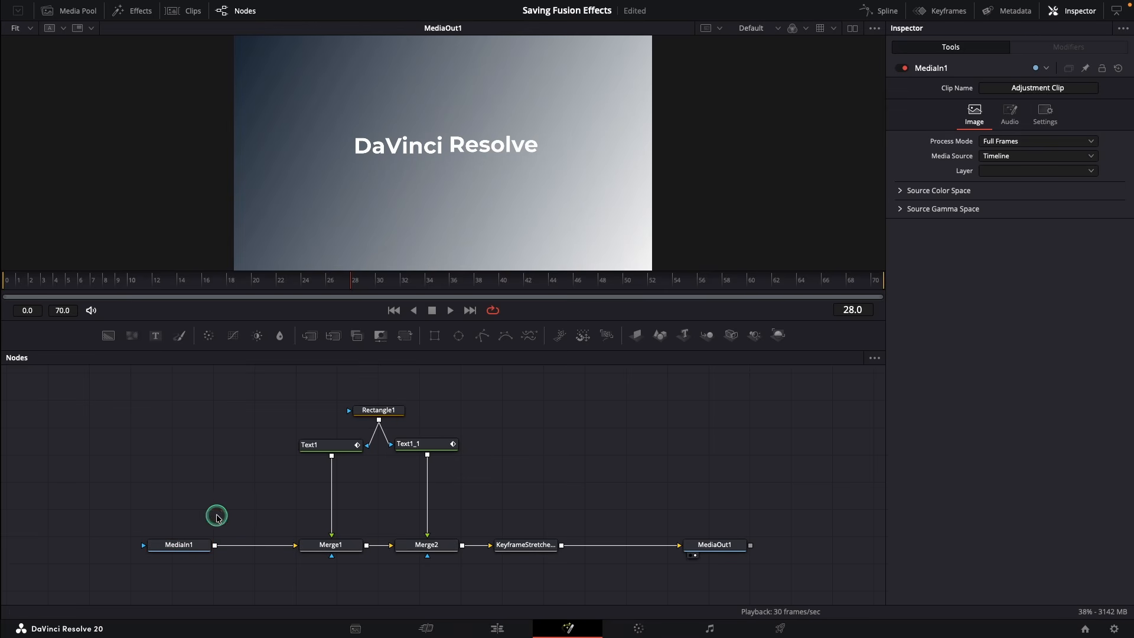
# Place Rectangle1 below the text nodes and Text1 highest, and create a macro from all nodes except MediaOut1, including MediaIn1
pyautogui.moveTo(380, 411); pyautogui.dragTo(387, 484)
pyautogui.moveTo(347, 445); pyautogui.dragTo(346, 433)
pyautogui.click(184, 377)
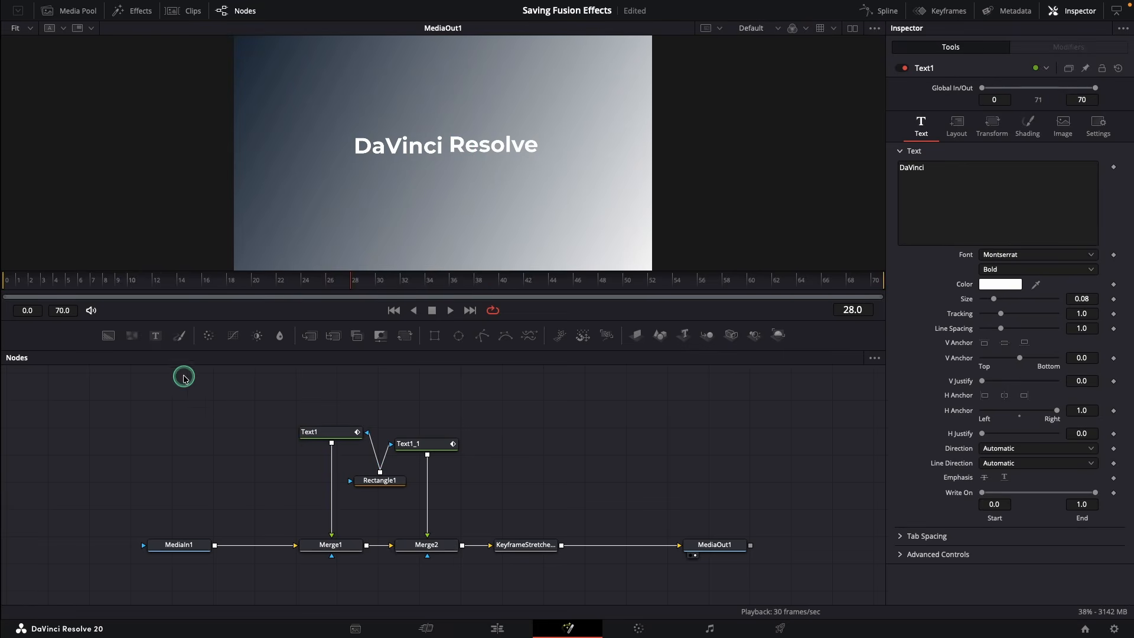
pyautogui.moveTo(118, 374); pyautogui.dragTo(532, 572)
pyautogui.moveTo(532, 572); pyautogui.dragTo(532, 571)
pyautogui.rightClick(425, 444)
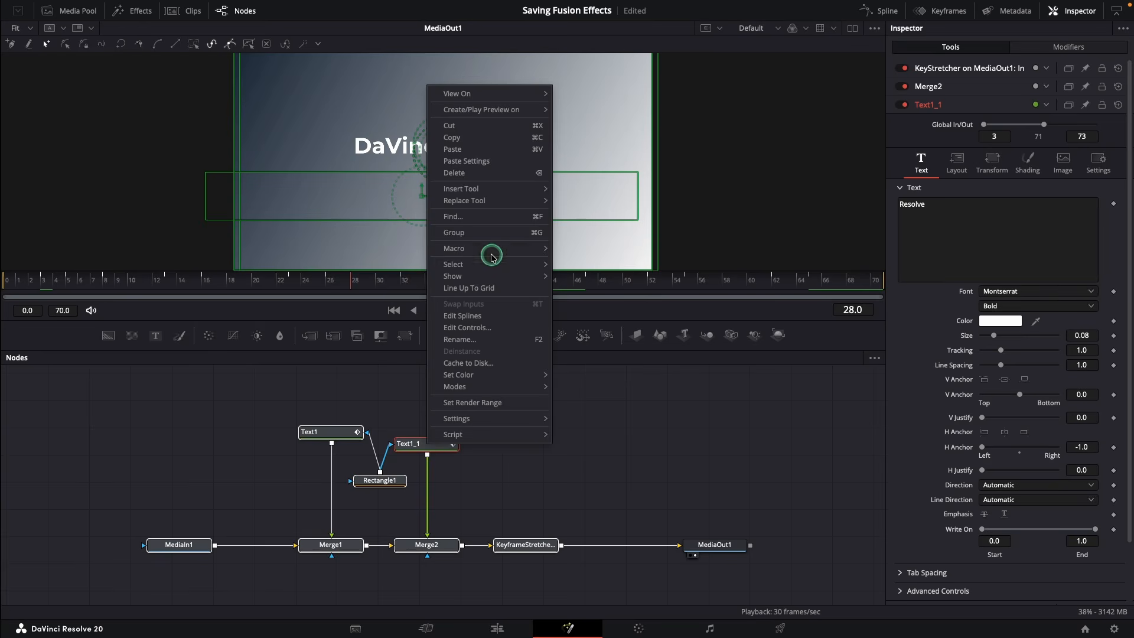
pyautogui.moveTo(490, 249)
pyautogui.click(576, 249)
# Name the macro Test 1 and export Text1's Styled Text, Font, Style, Color and Size controls
pyautogui.doubleClick(345, 71)
pyautogui.write('Test 1')
pyautogui.click(84, 157)
pyautogui.click(200, 181)
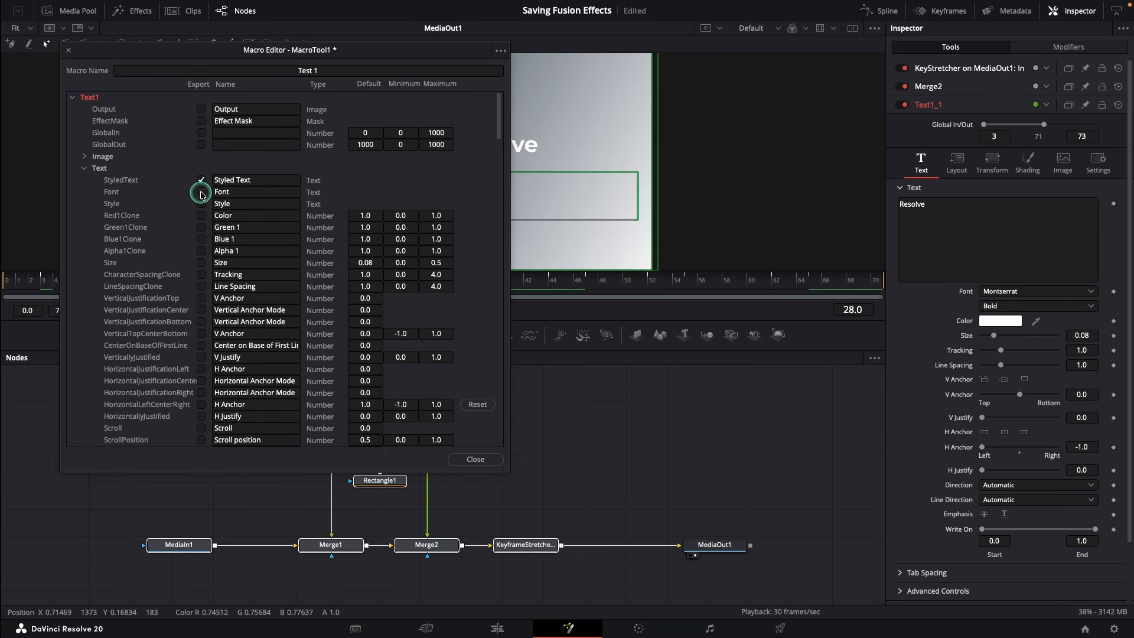
pyautogui.click(201, 192)
pyautogui.click(201, 203)
pyautogui.click(201, 216)
pyautogui.click(202, 258)
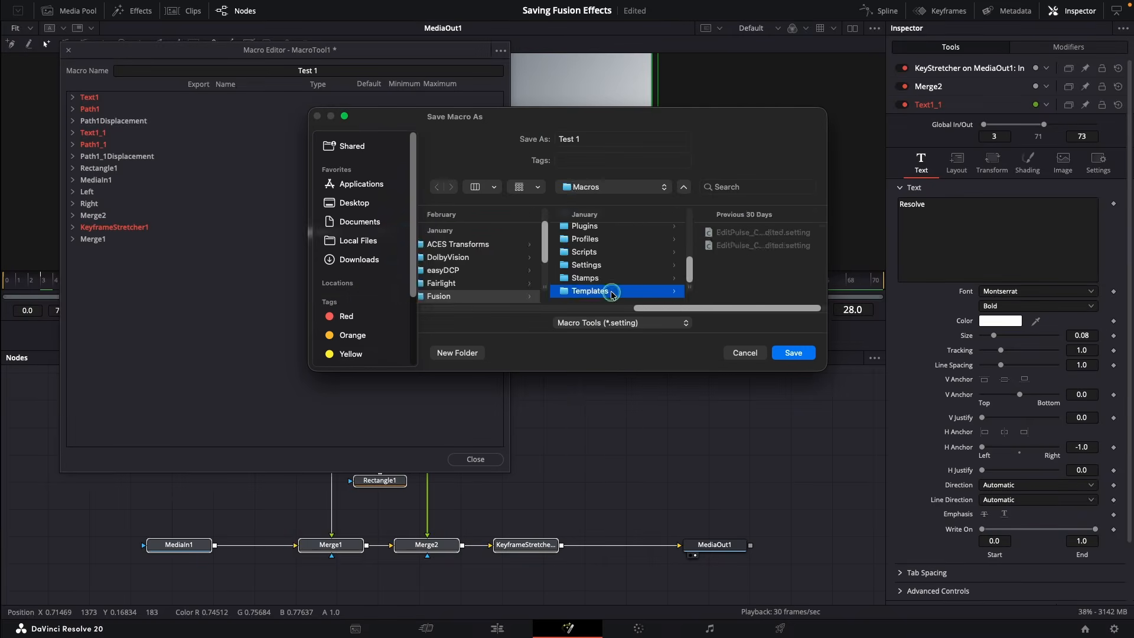
# Save the Test 1 macro inside Fusion's Templates folder and place the Test 1 title above Compound Clip 1 in the v2.0 timeline
pyautogui.click(715, 235)
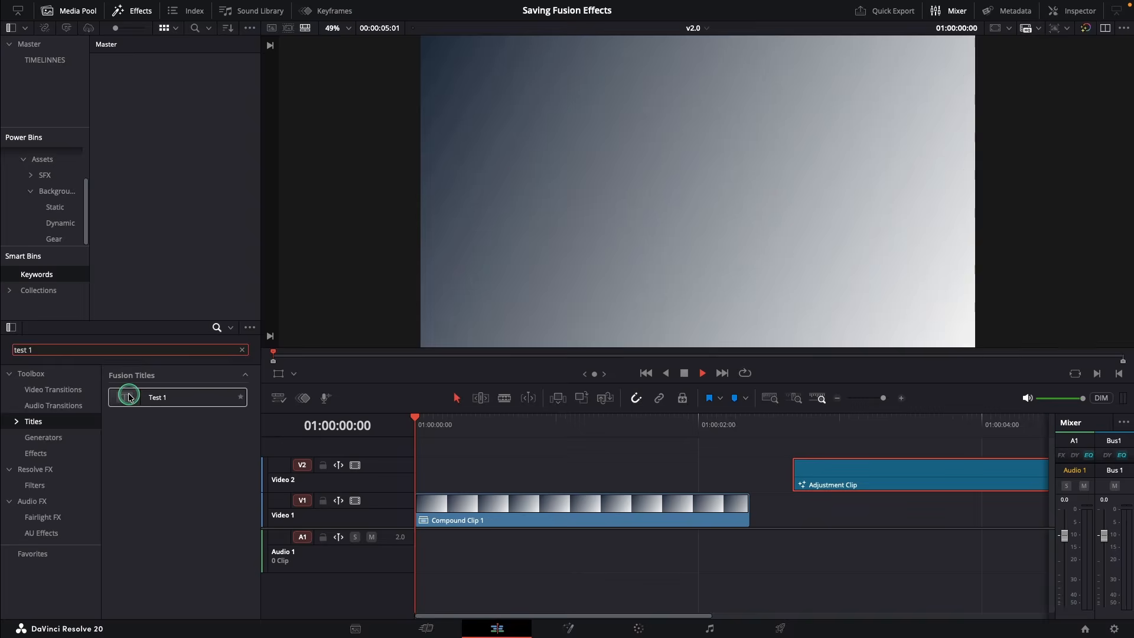
pyautogui.moveTo(121, 397); pyautogui.dragTo(417, 444)
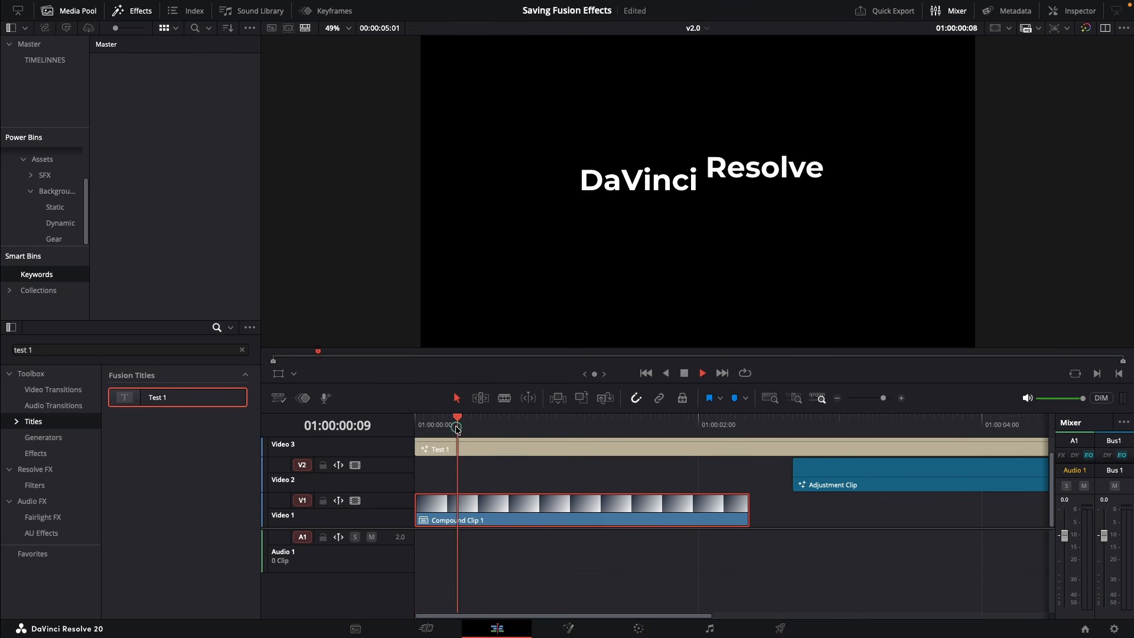
# Place the Test 2 title above Compound Clip 1 at the timeline start and scrub through its animation
pyautogui.click(137, 398)
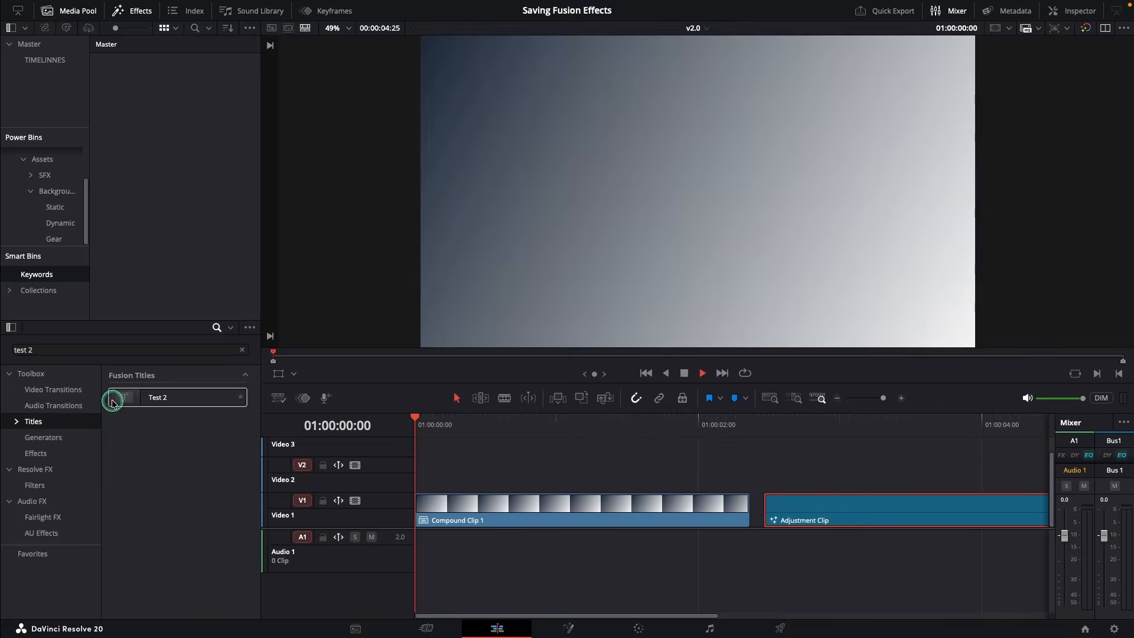
pyautogui.moveTo(112, 401); pyautogui.dragTo(420, 467)
pyautogui.moveTo(416, 424); pyautogui.dragTo(642, 424)
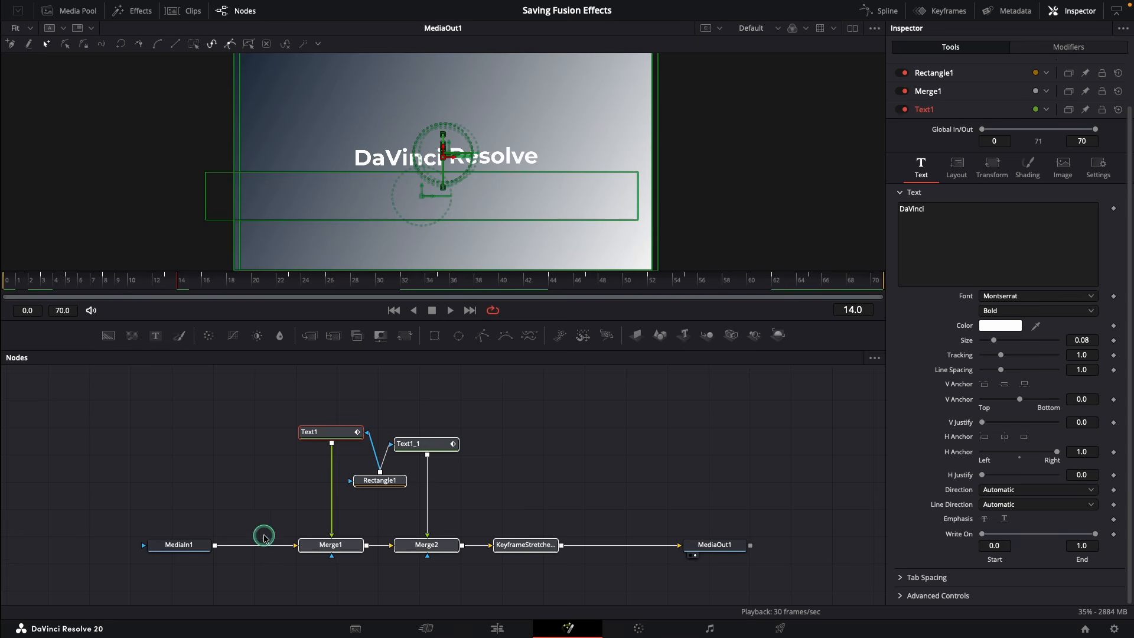
# Disconnect MediaIn1 and set it aside, feed a new Background node into Merge1's background input, and set its Alpha to 0
pyautogui.click(241, 545)
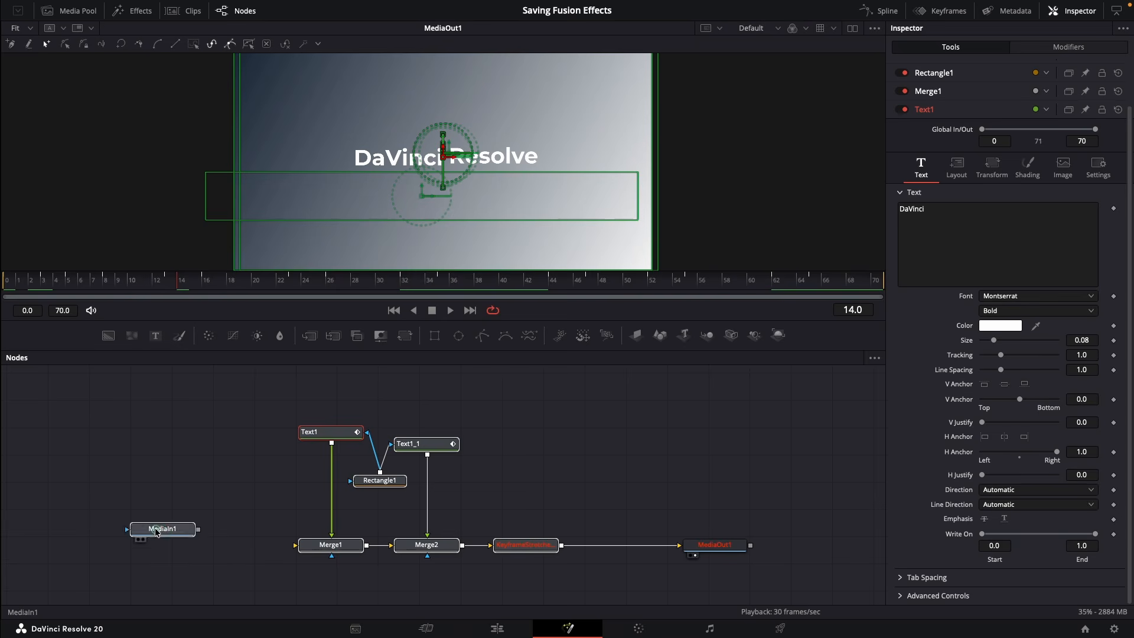
pyautogui.moveTo(172, 551); pyautogui.dragTo(47, 410)
pyautogui.moveTo(108, 336); pyautogui.dragTo(295, 544)
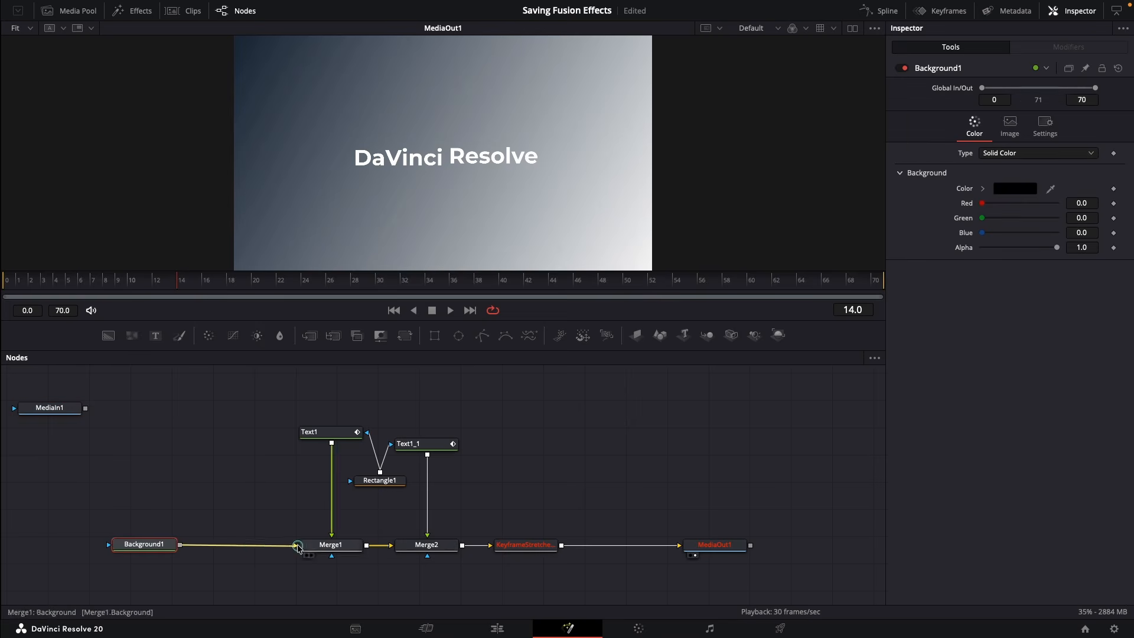
pyautogui.moveTo(152, 550); pyautogui.dragTo(162, 550)
pyautogui.moveTo(1056, 250); pyautogui.dragTo(982, 248)
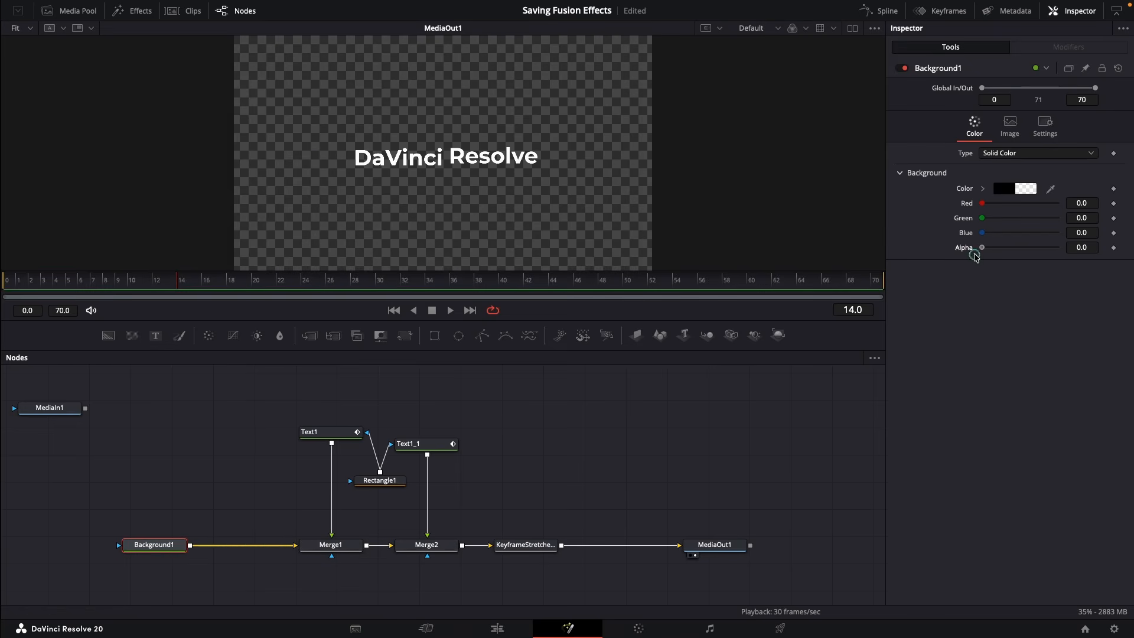
# Create a macro from all nodes except MediaIn1 and MediaOut1, including Background1
pyautogui.click(233, 405)
pyautogui.moveTo(165, 401); pyautogui.dragTo(537, 549)
pyautogui.rightClick(536, 549)
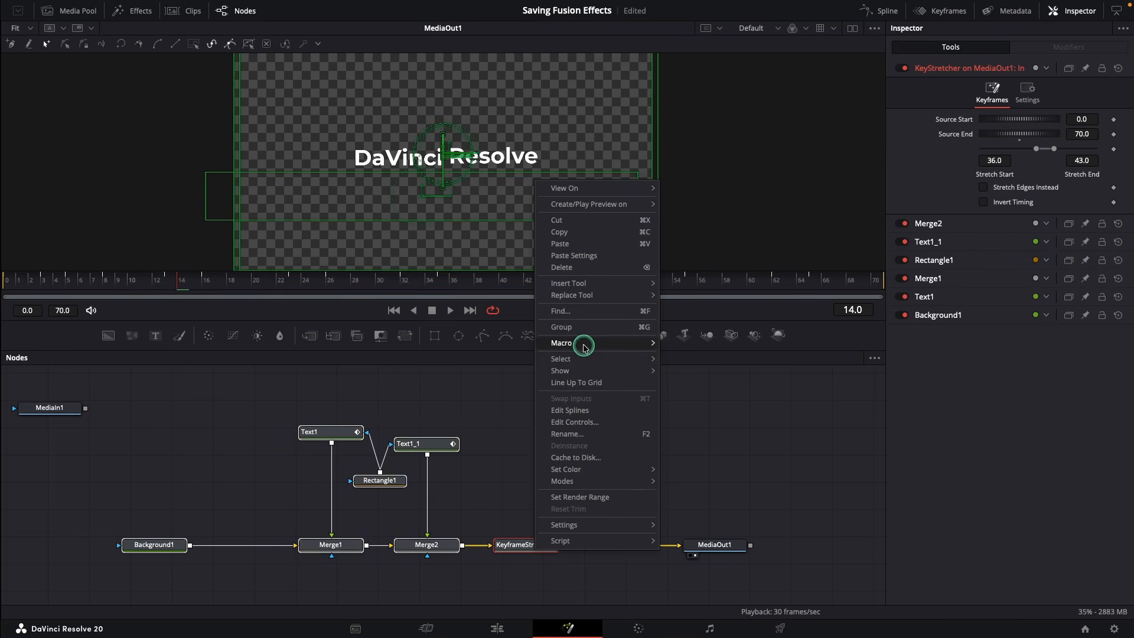
pyautogui.moveTo(614, 343)
pyautogui.click(690, 340)
# Name the macro Test 3 and export Text1's text controls plus Text1_1's Styled Text, Font, Style and Color controls, including Green, Blue and Alpha
pyautogui.click(352, 71)
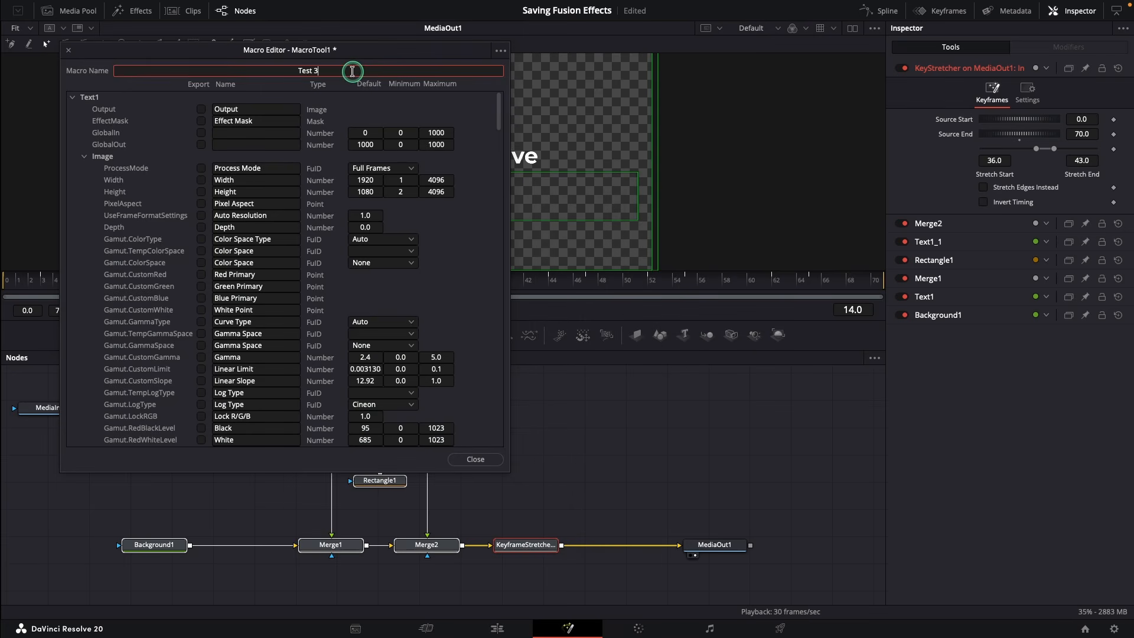
pyautogui.click(202, 191)
pyautogui.click(201, 204)
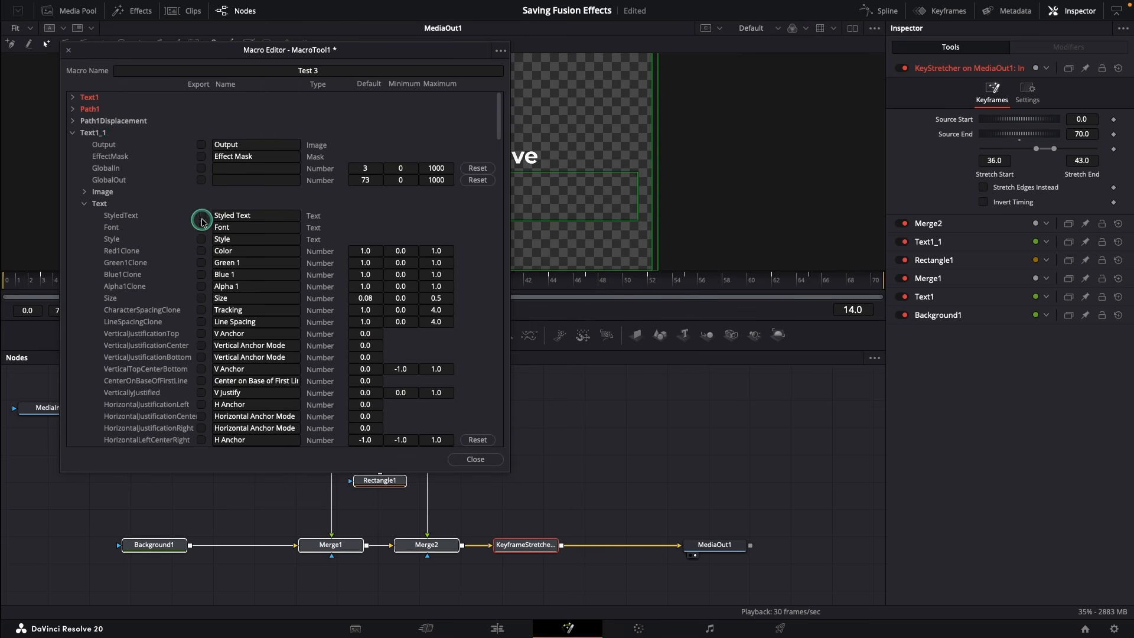
pyautogui.click(202, 227)
pyautogui.click(201, 239)
pyautogui.click(201, 250)
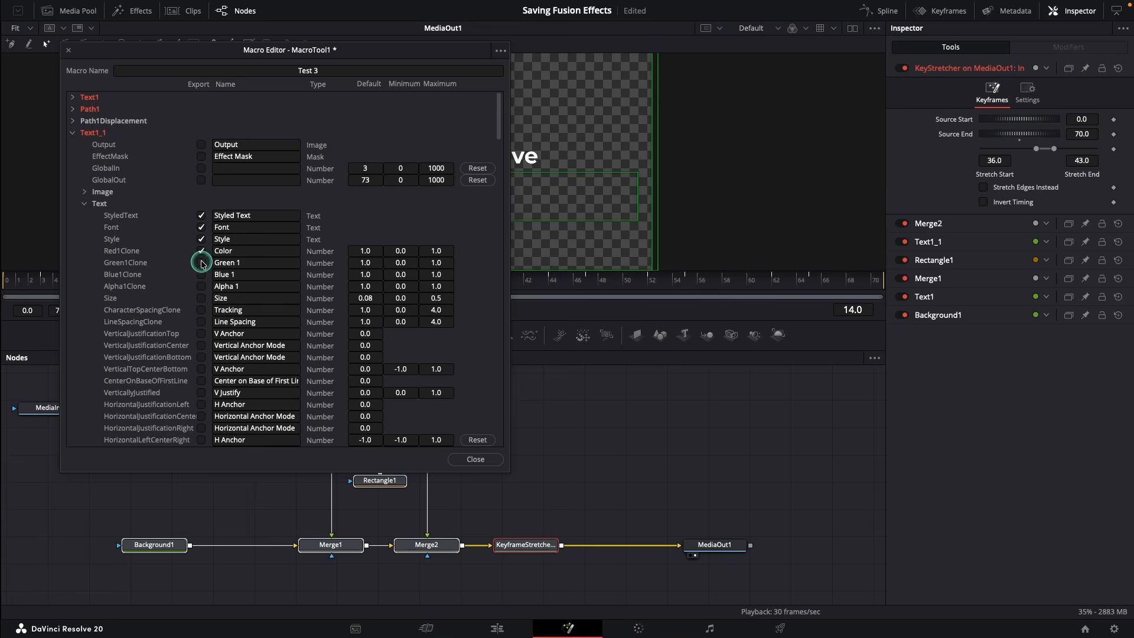
pyautogui.click(202, 262)
pyautogui.click(201, 274)
pyautogui.click(201, 286)
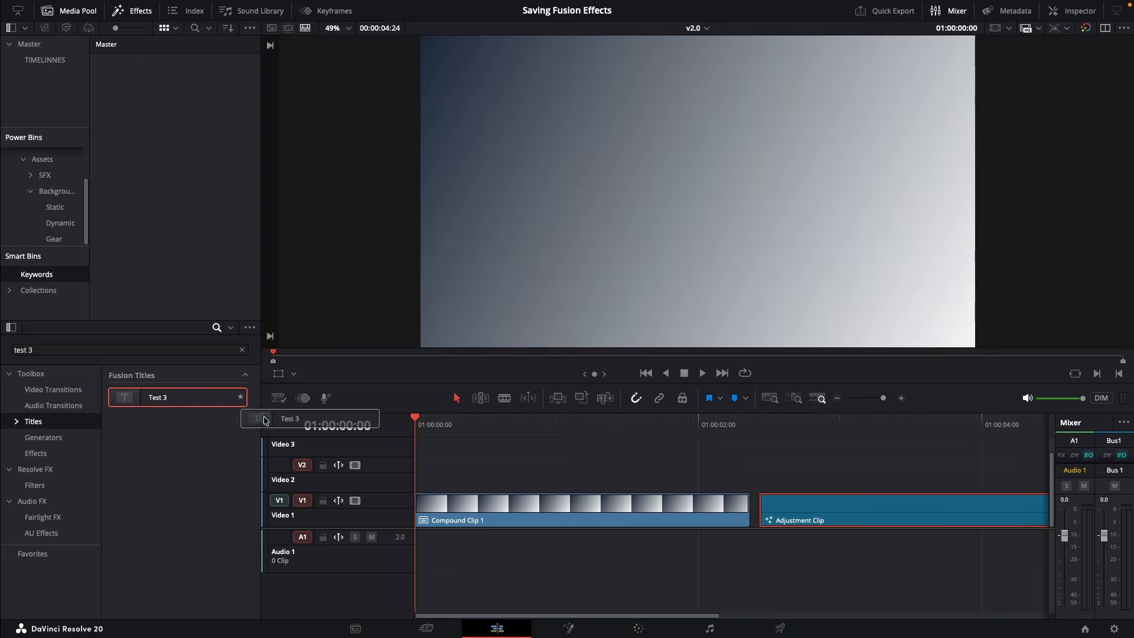
# Place the Test 3 title above Compound Clip 1 at the timeline start and play its animation over the background
pyautogui.moveTo(286, 414); pyautogui.dragTo(421, 472)
pyautogui.click(701, 373)
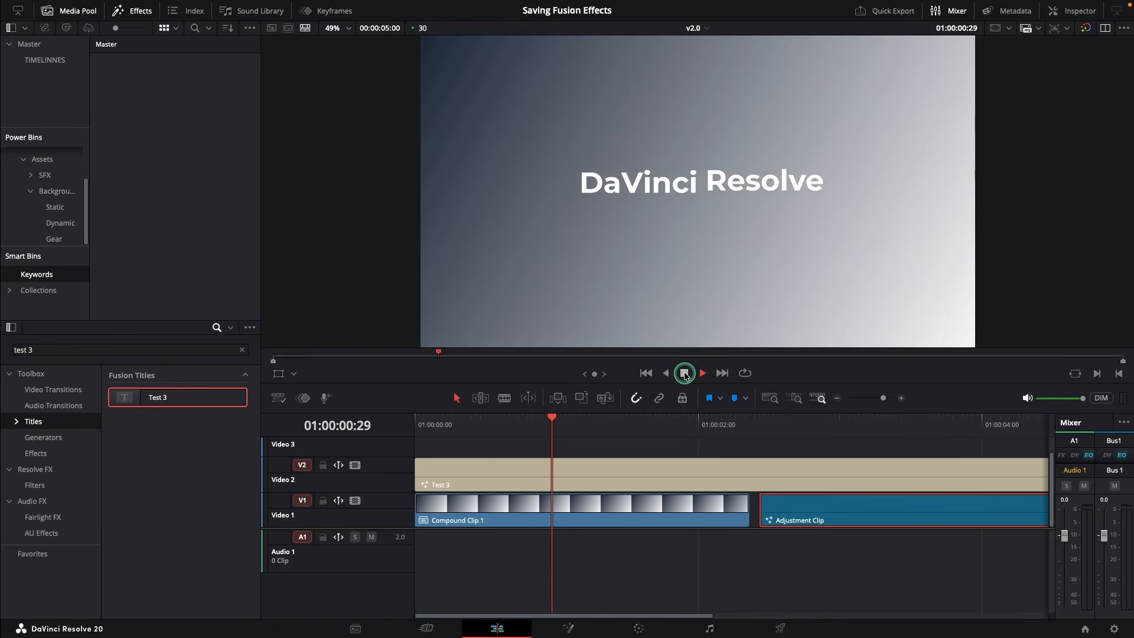